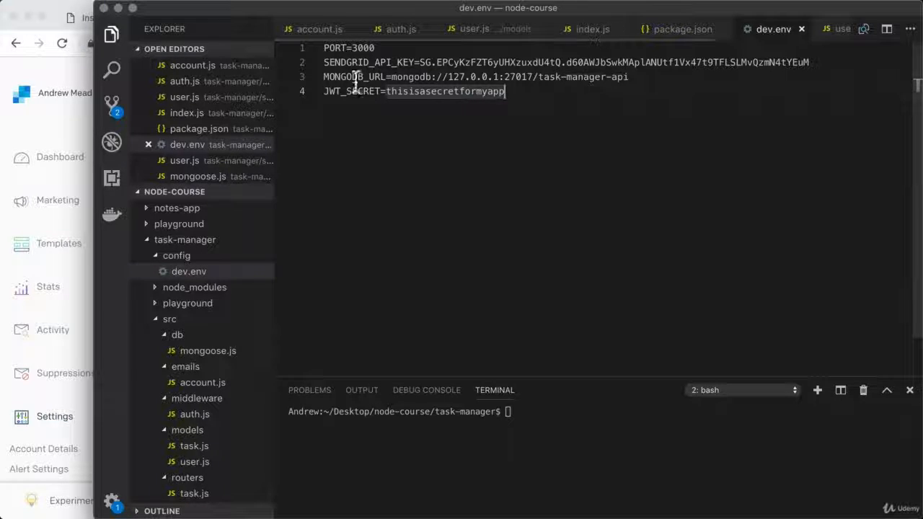
Search 'mongodb atlas' in a new Chrome tab and open the MongoDB Atlas product page
drag(392, 77, 643, 81)
key(Down)
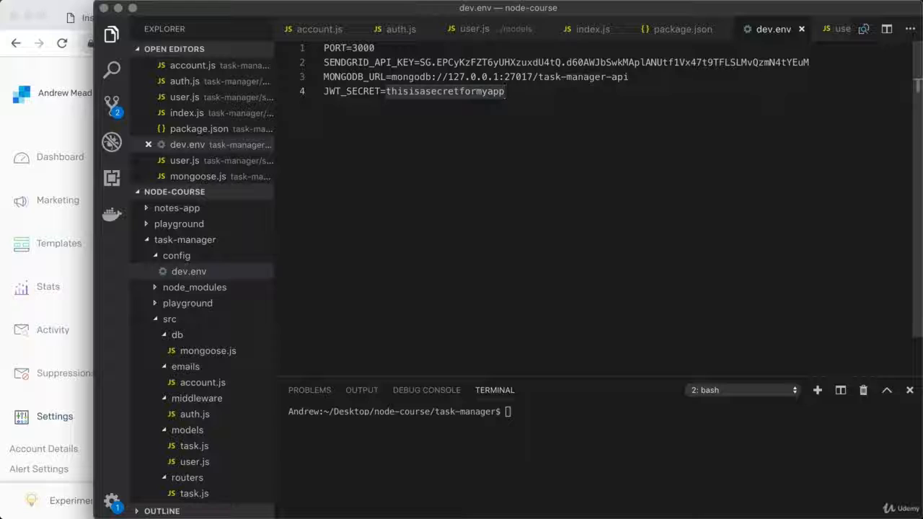
click(81, 122)
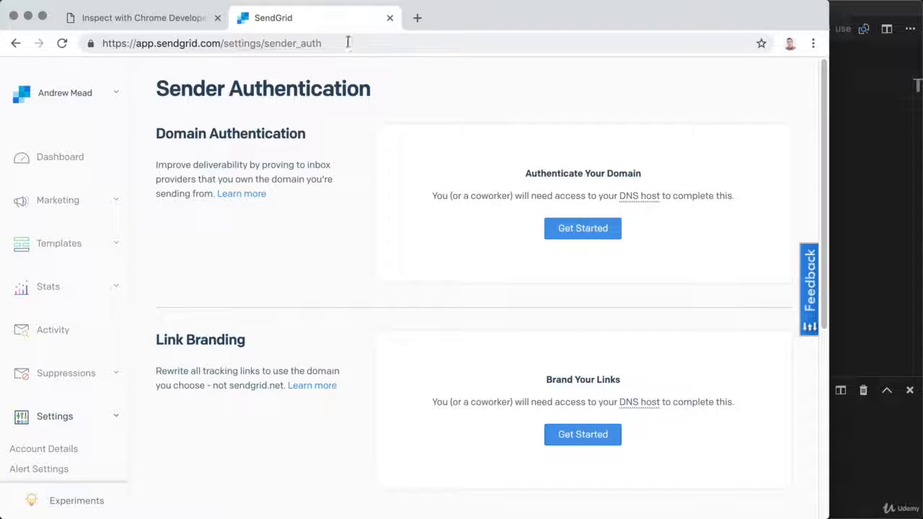
click(416, 18)
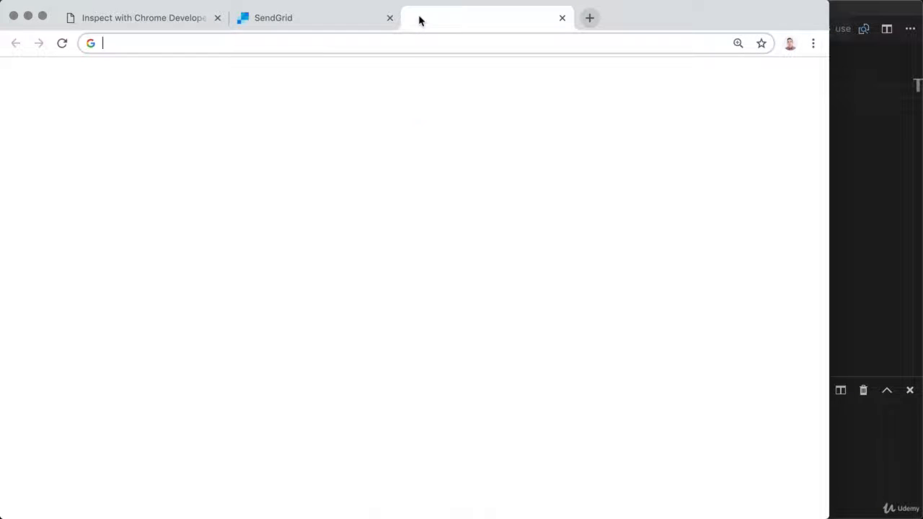
text(mongodb atlas)
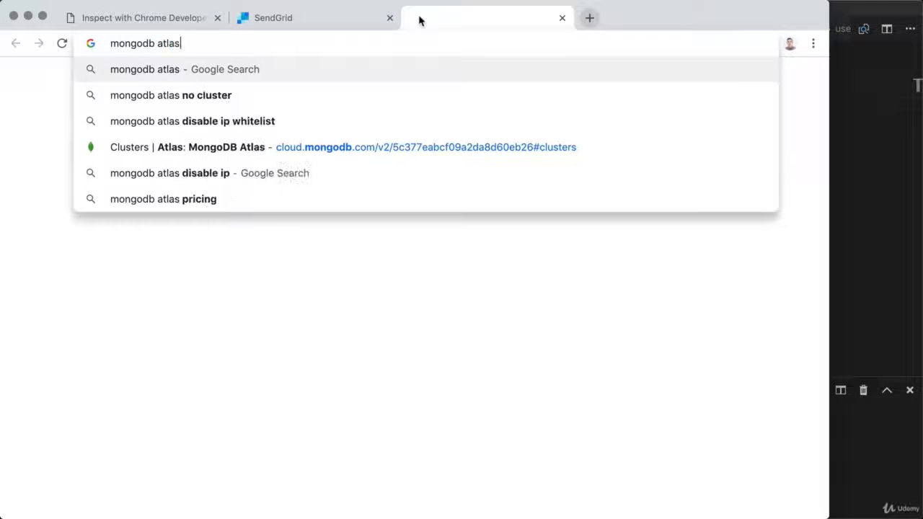
key(Return)
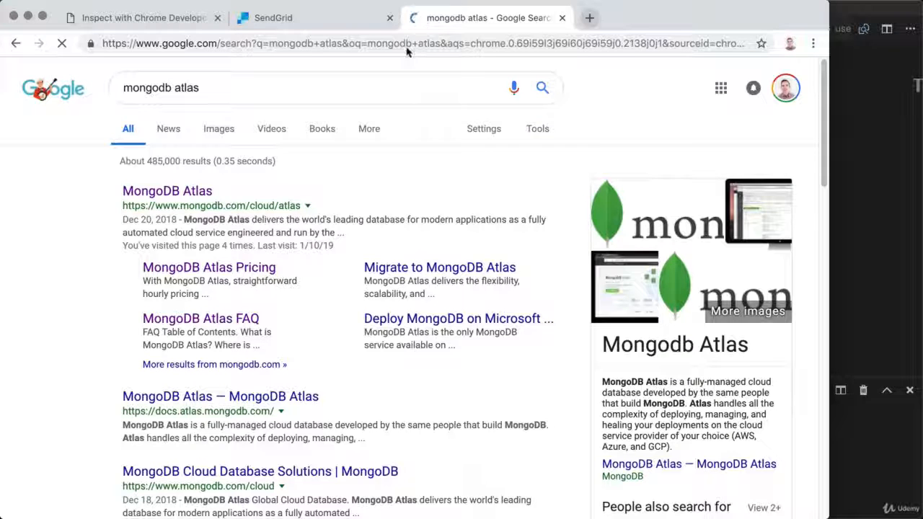
click(151, 191)
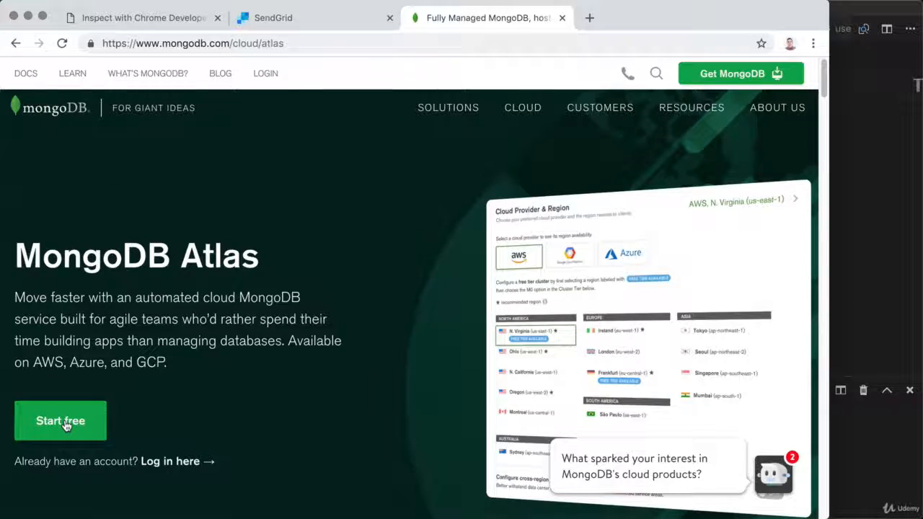
Fill the Atlas sign-up form with e-mail, first and last name and password, accept the terms, and submit
scroll(67, 426, down, 5)
scroll(65, 426, down, 10)
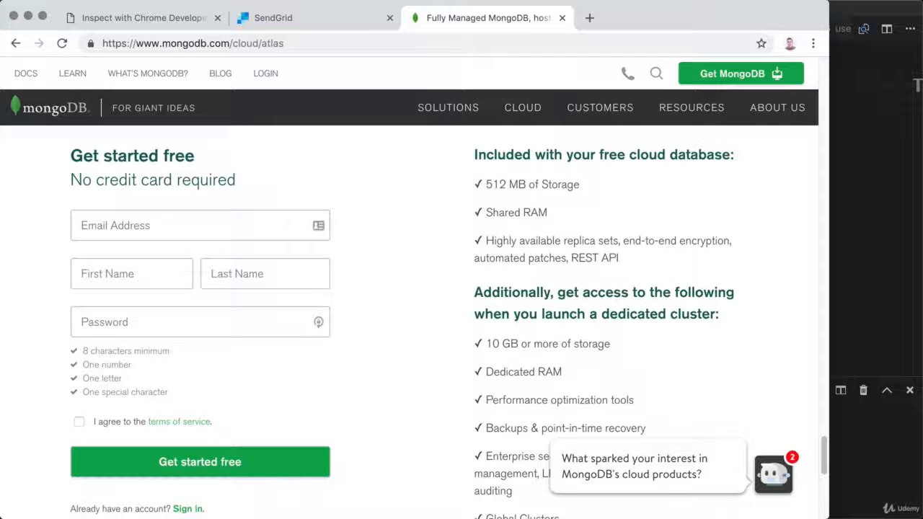
click(252, 218)
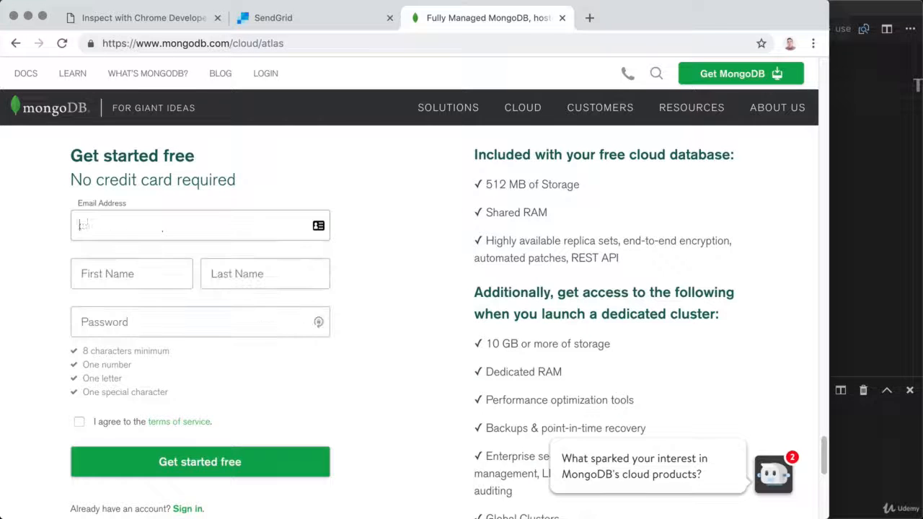
key(Tab)
text(Andrew)
key(Tab)
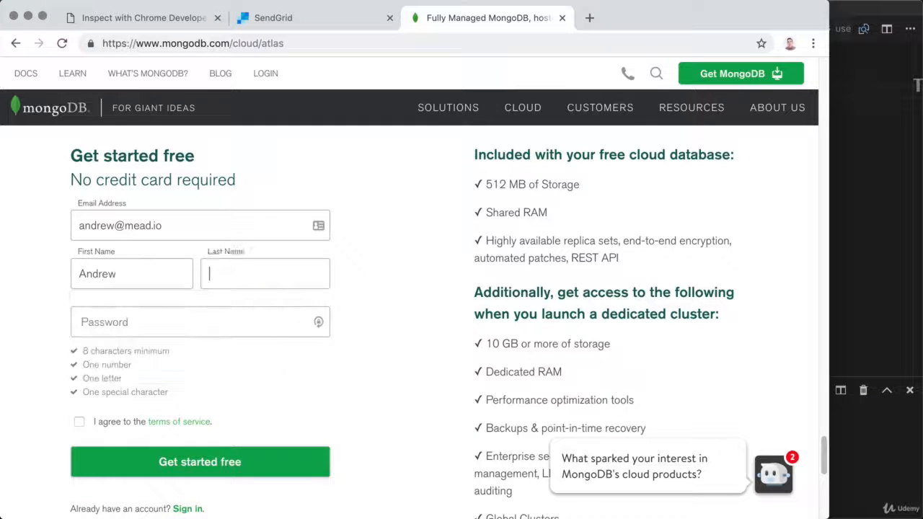
text(Mead)
key(Tab)
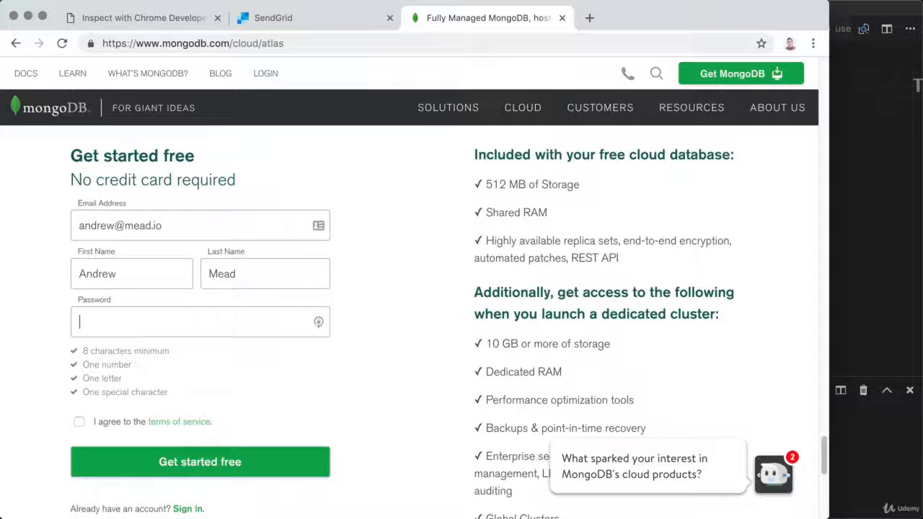
text(•••••••••••••)
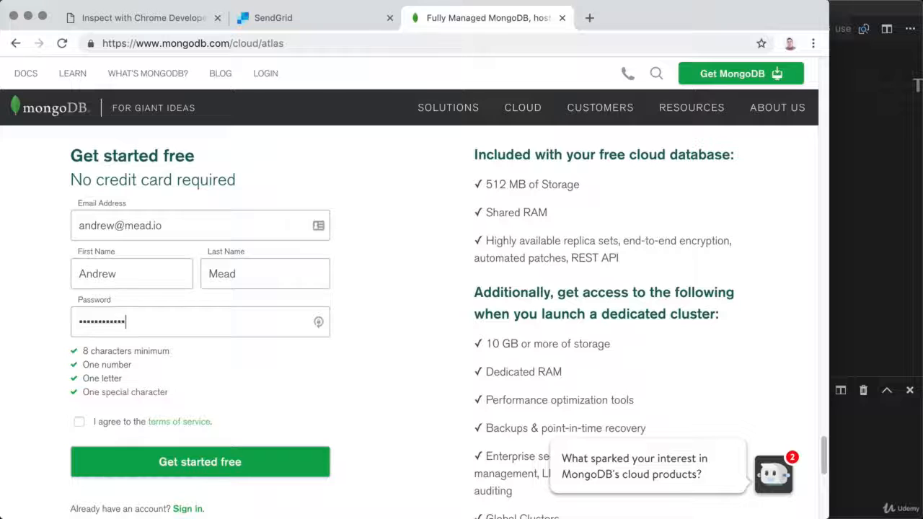
click(104, 426)
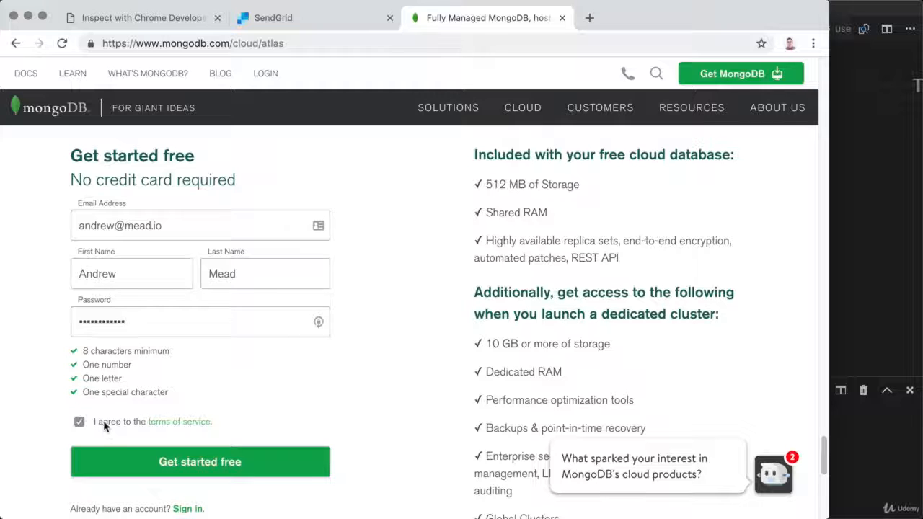
click(160, 461)
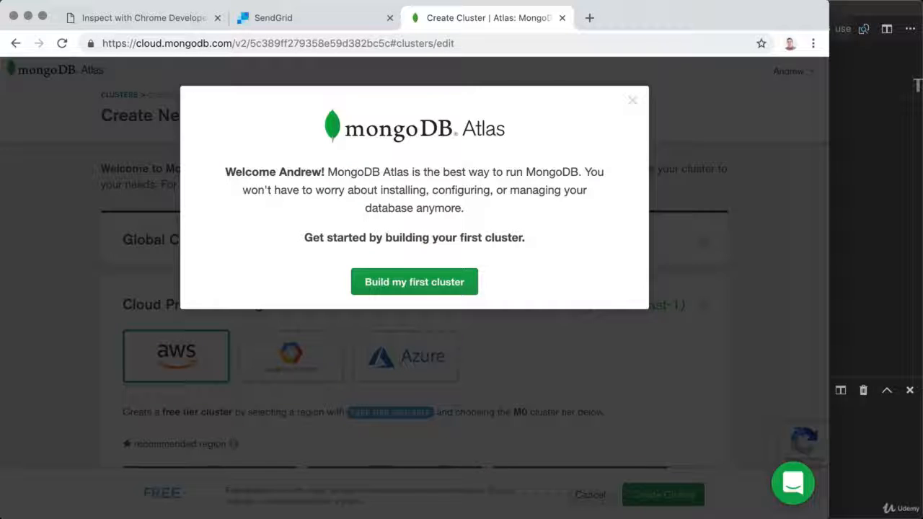
Dismiss the welcome message and create the free M0 Cluster0 on AWS N. Virginia (us-east-1)
click(634, 101)
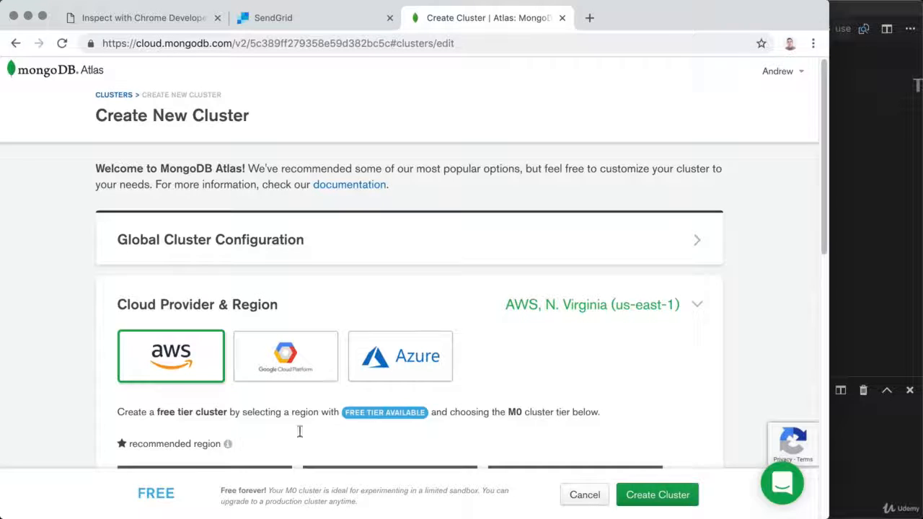
mouse_move(153, 495)
scroll(579, 362, down, 5)
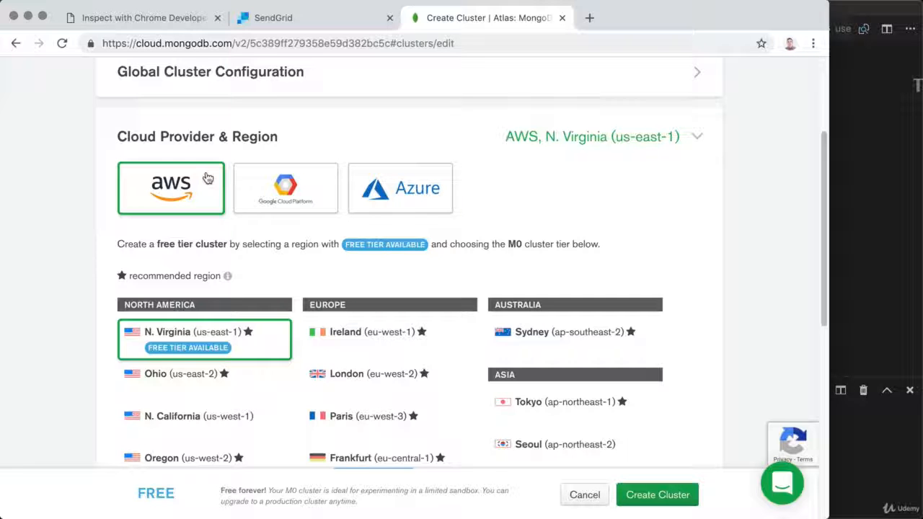
scroll(207, 178, down, 2)
scroll(207, 177, down, 3)
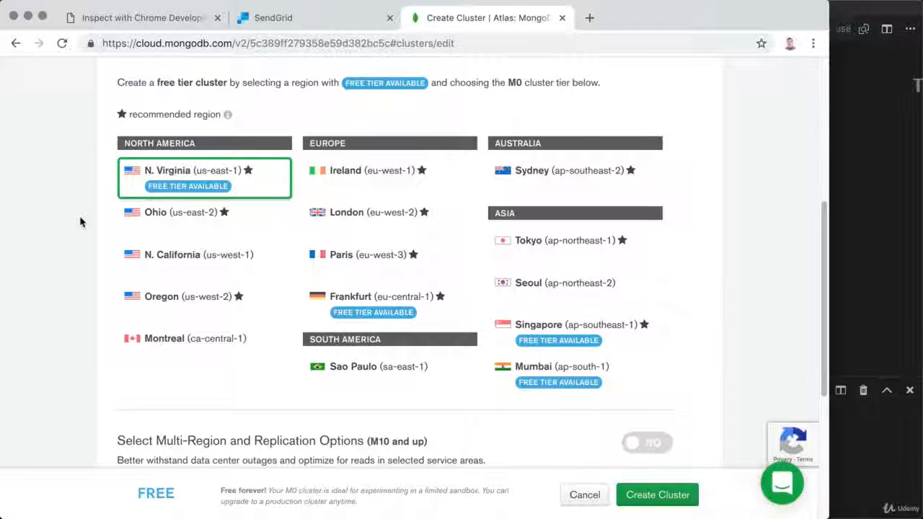
scroll(81, 223, down, 3)
scroll(80, 222, down, 4)
scroll(80, 223, down, 1)
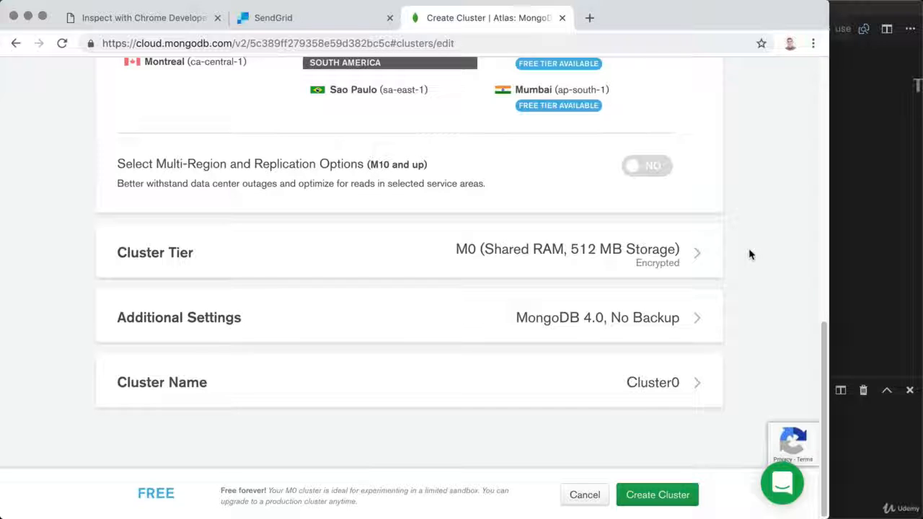
click(669, 499)
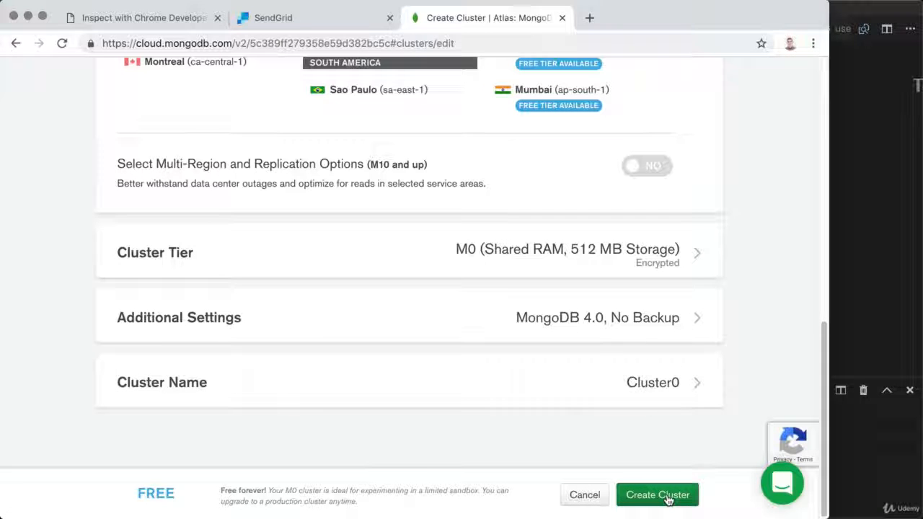
Submit Cluster0, hide the getting-started checklist, and wait for the M0 sandbox to provision
click(668, 498)
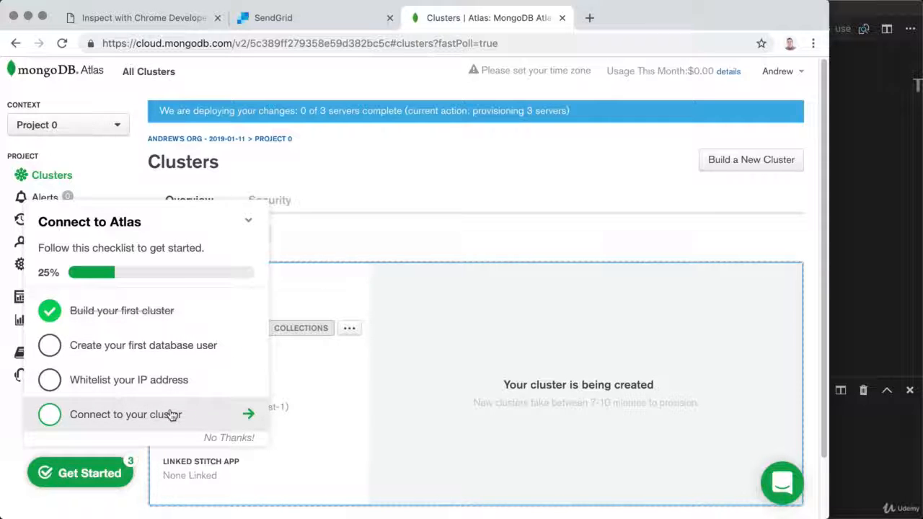
click(249, 220)
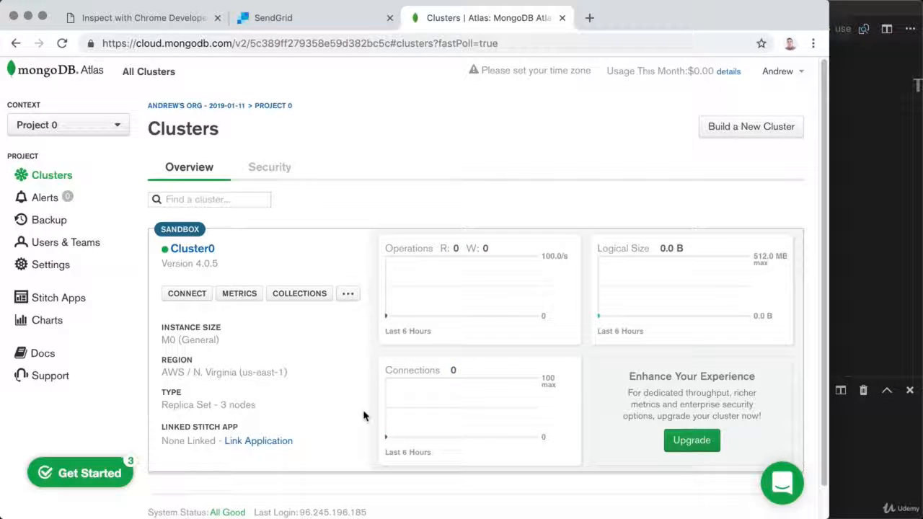
mouse_move(406, 254)
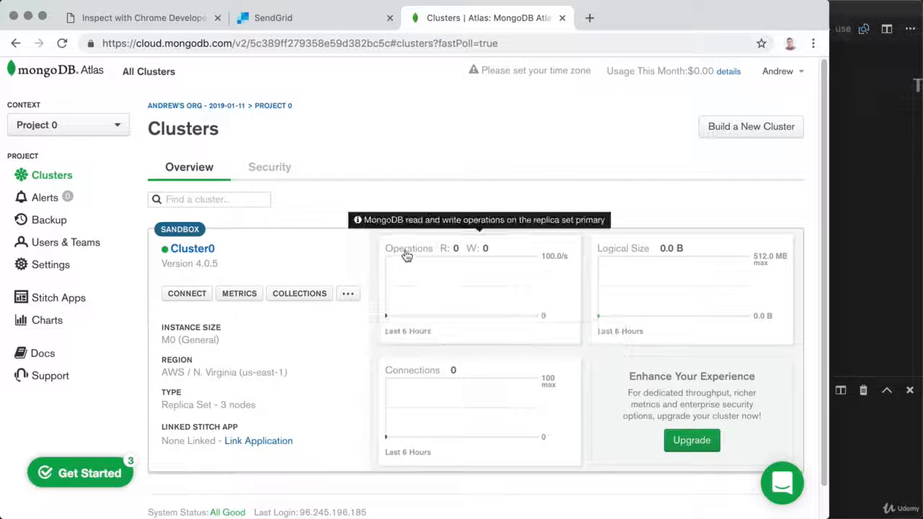
mouse_move(609, 249)
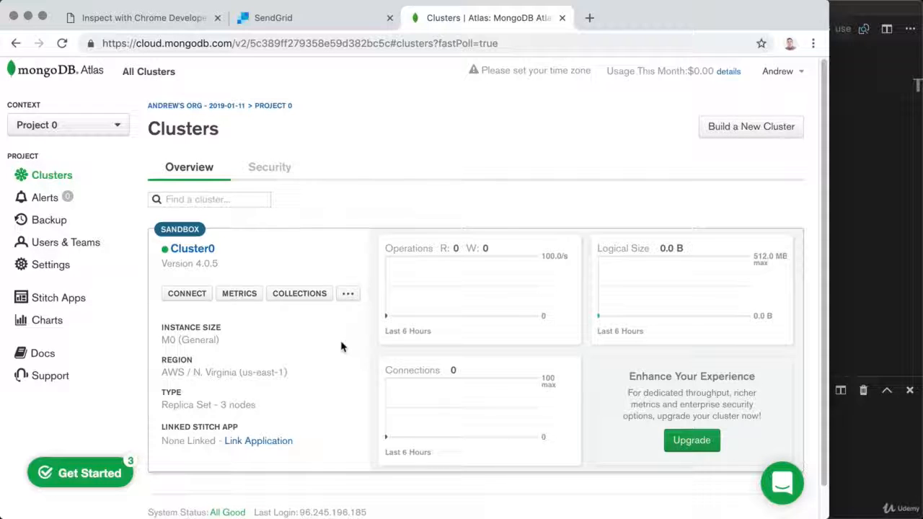
Open the Connect to Cluster0 dialog and review its connection-setup warning
click(189, 295)
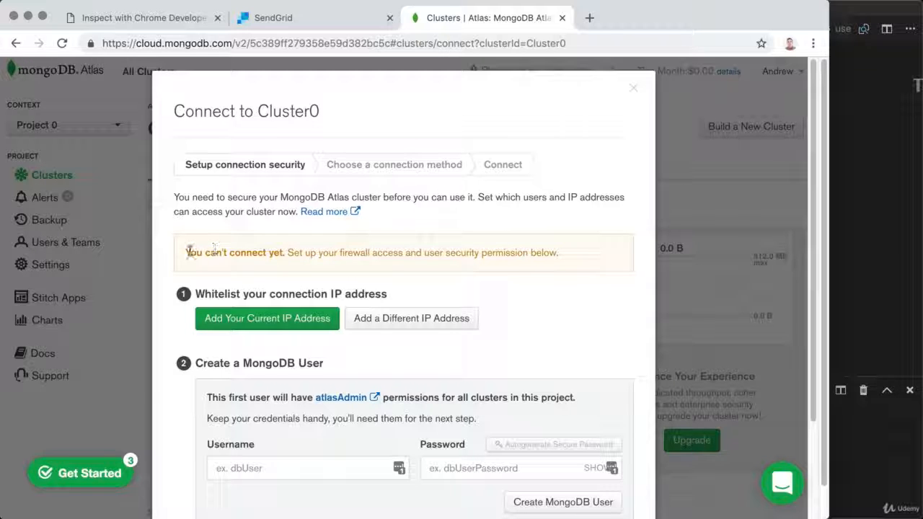
drag(185, 252, 560, 255)
click(572, 310)
scroll(572, 310, down, 4)
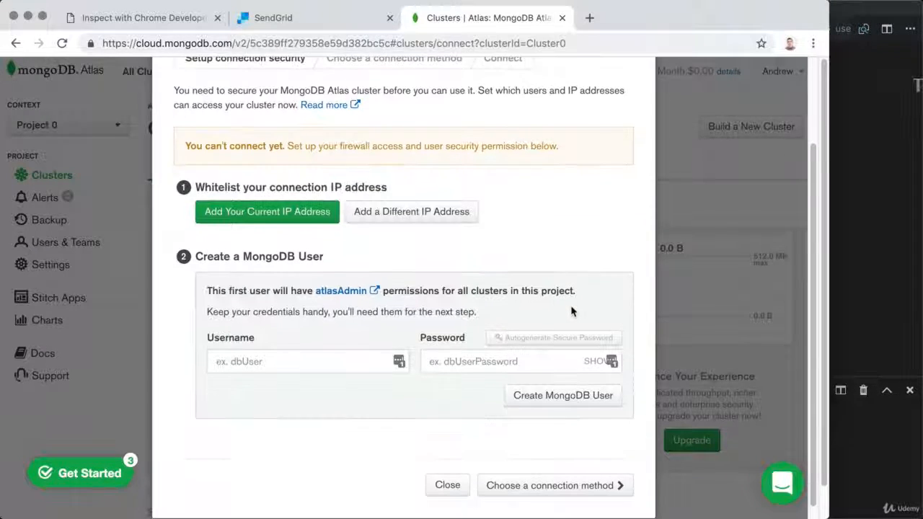
scroll(572, 311, up, 4)
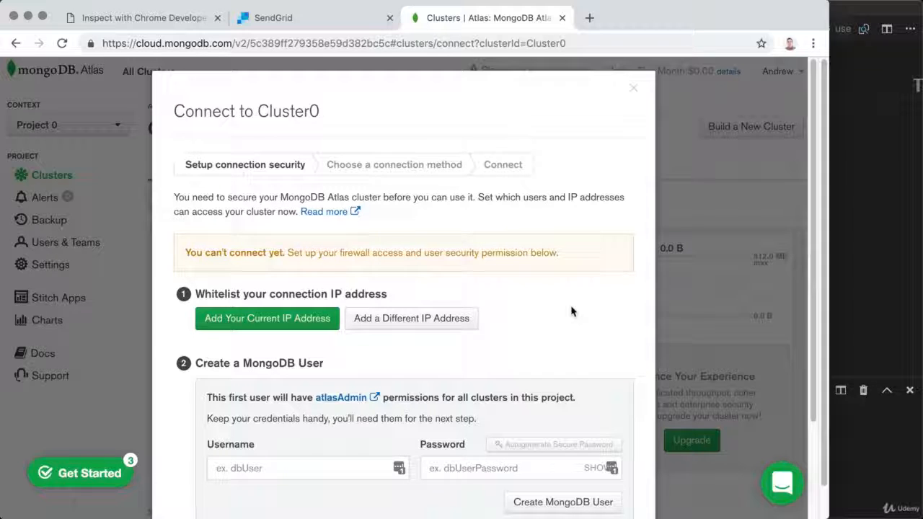
Whitelist IP address 0.0.0.0/0 and collapse the Connect to Atlas checklist
click(433, 323)
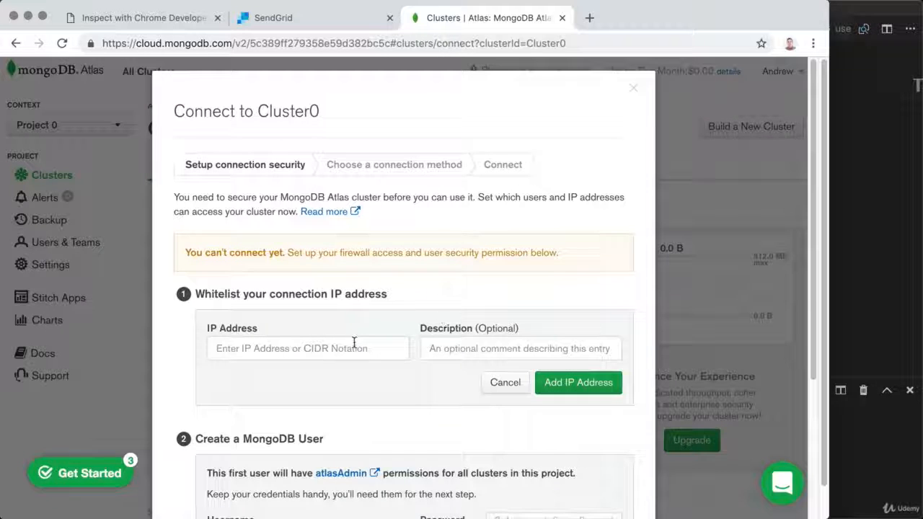
click(315, 346)
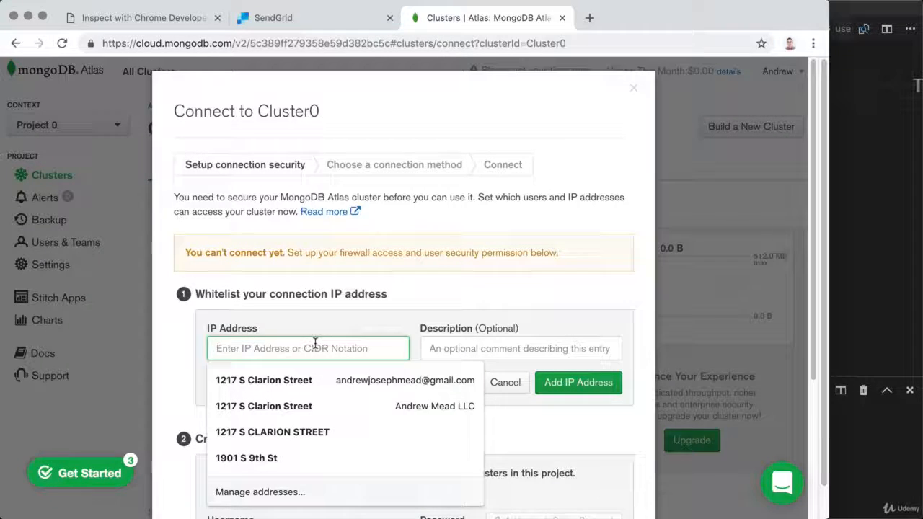
text(0.0.0.0)
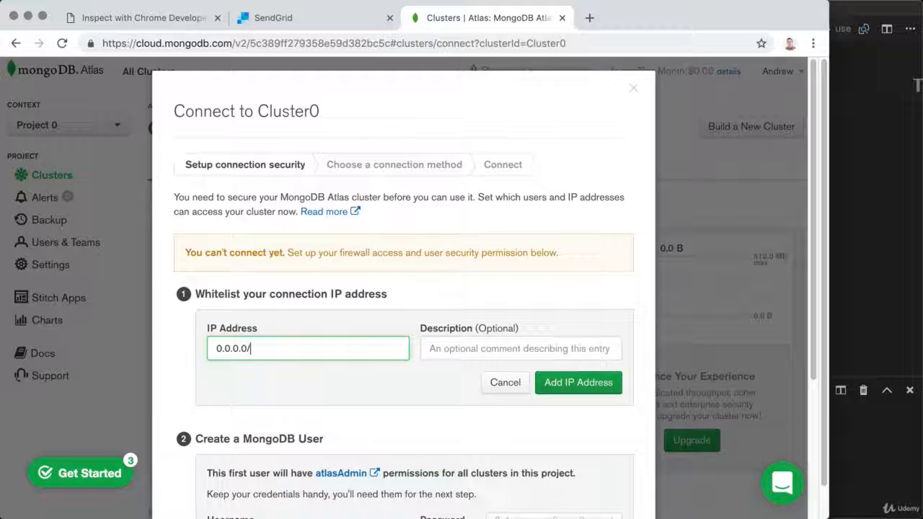
text(/0)
drag(297, 350, 212, 350)
click(211, 378)
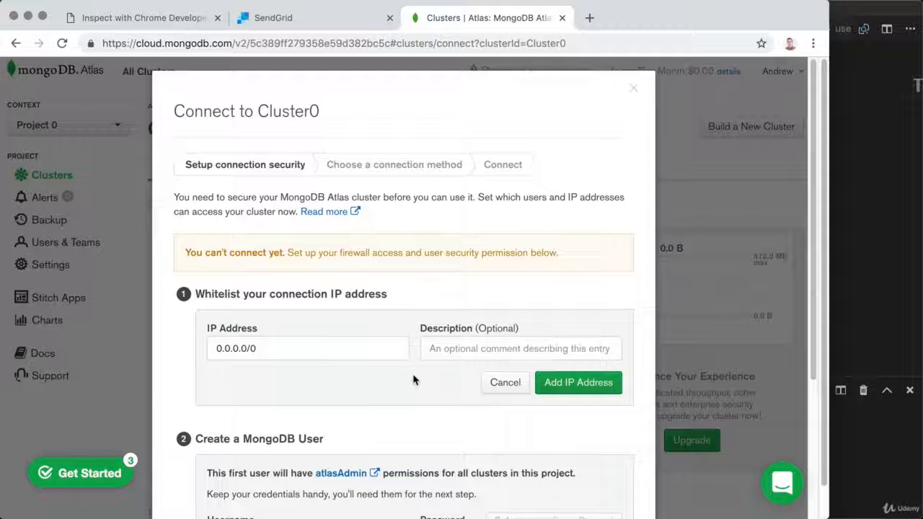
drag(296, 350, 208, 348)
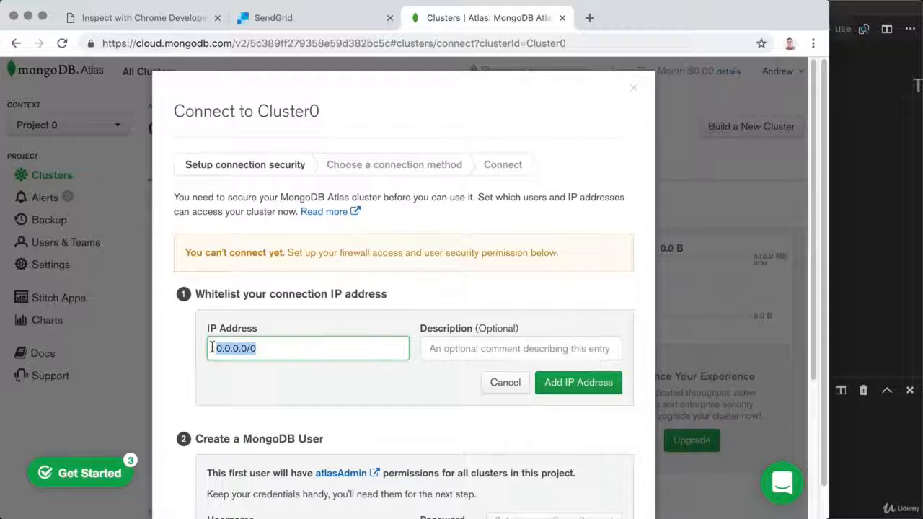
click(278, 369)
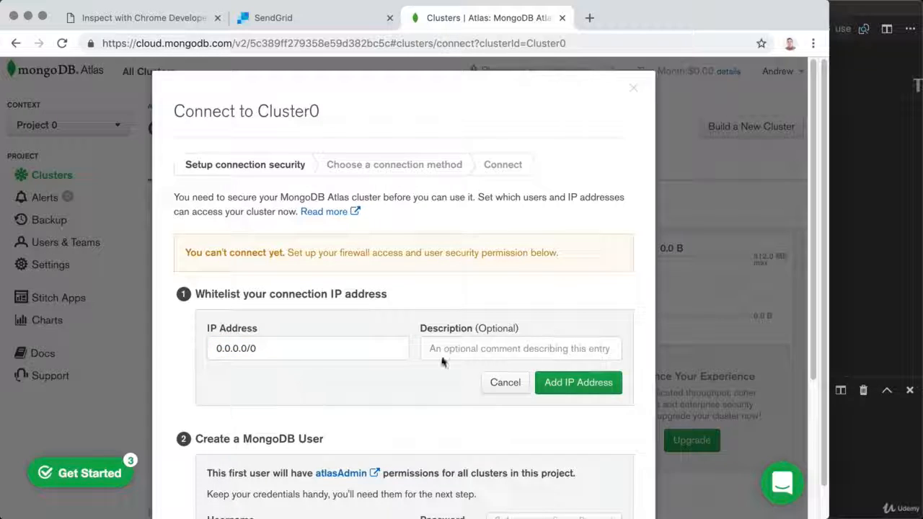
click(598, 390)
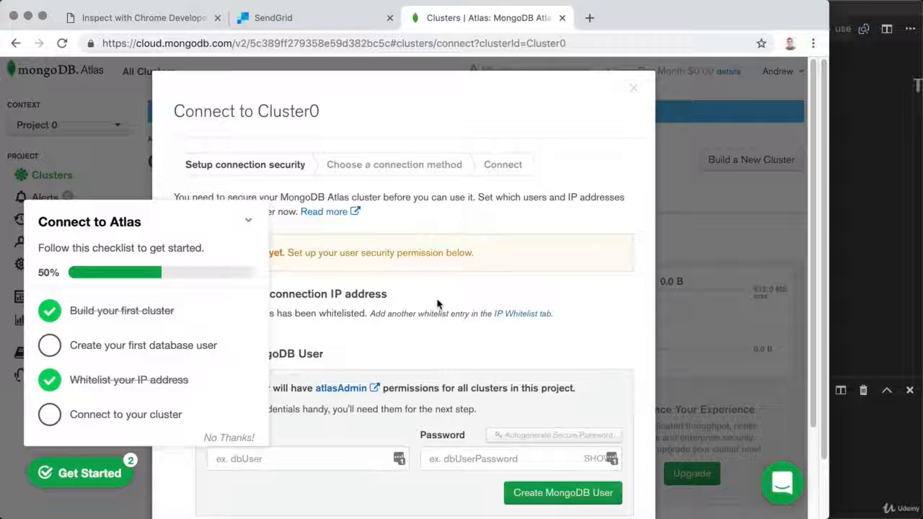
click(247, 220)
scroll(423, 274, down, 3)
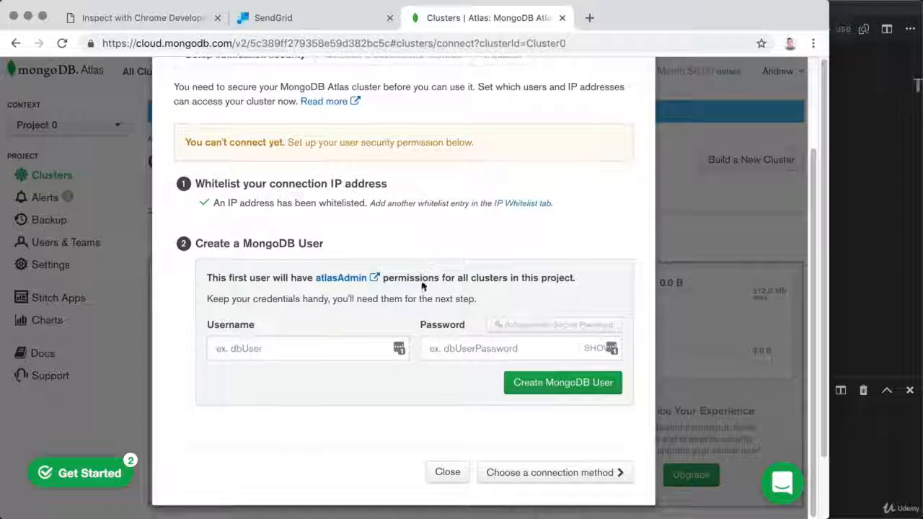
Create database user 'taskapp' with a password, decline the password-manager prompt, and close the checklist
click(288, 350)
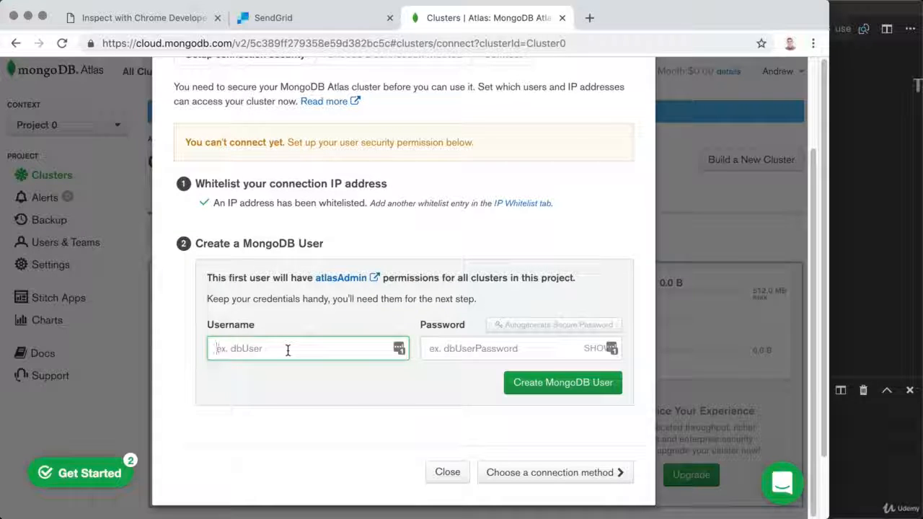
text(taskapp)
click(436, 350)
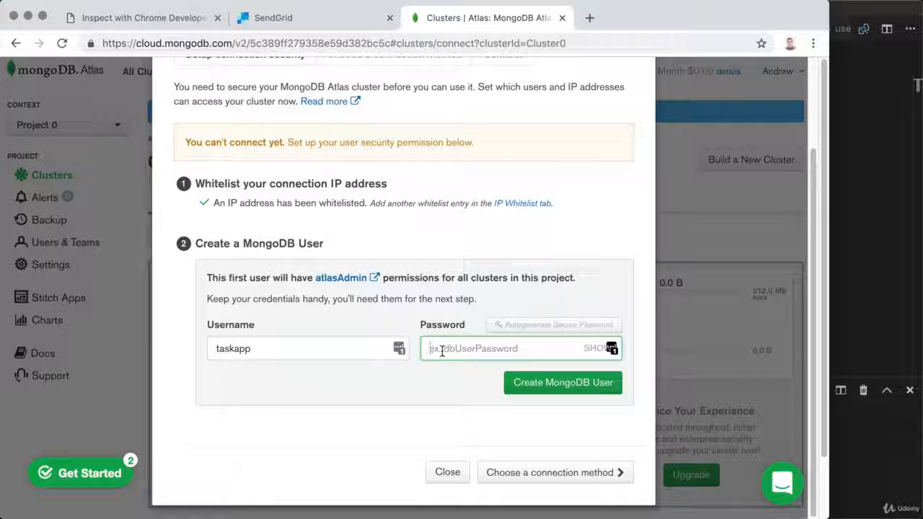
text(••)
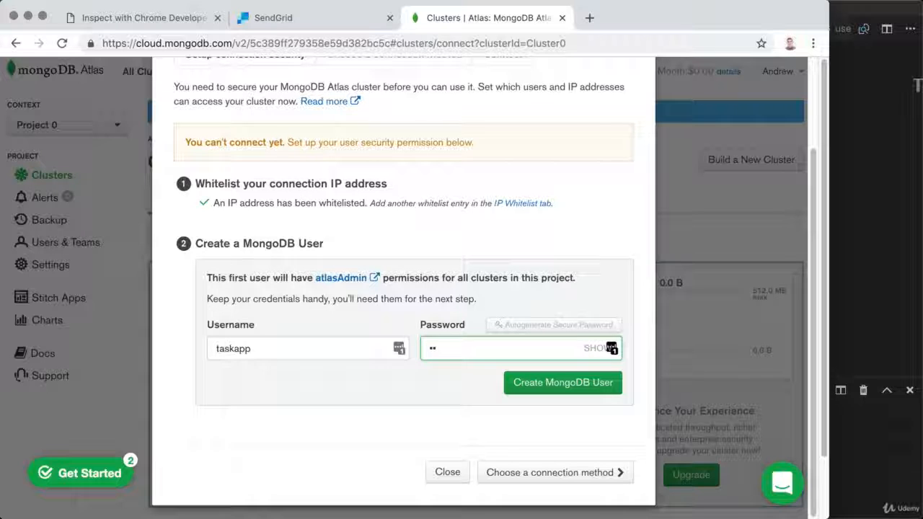
text(••••••••)
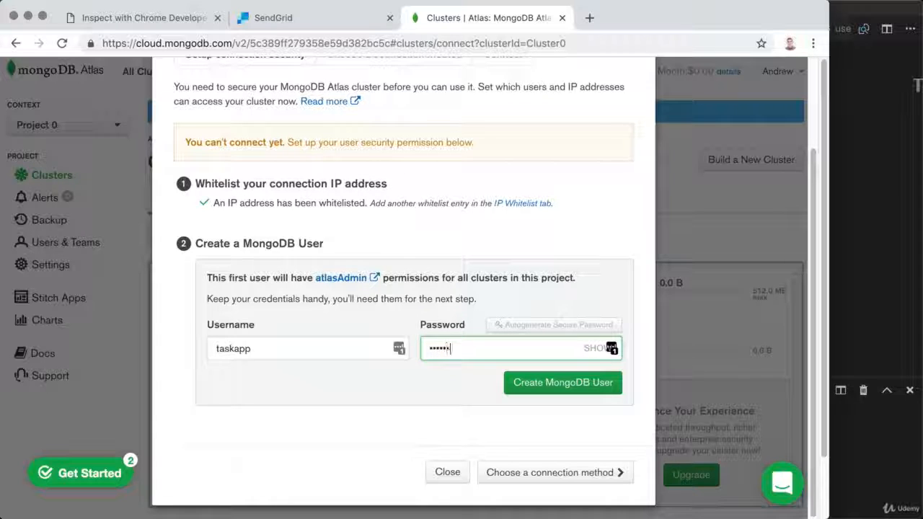
text(•)
click(303, 347)
click(475, 348)
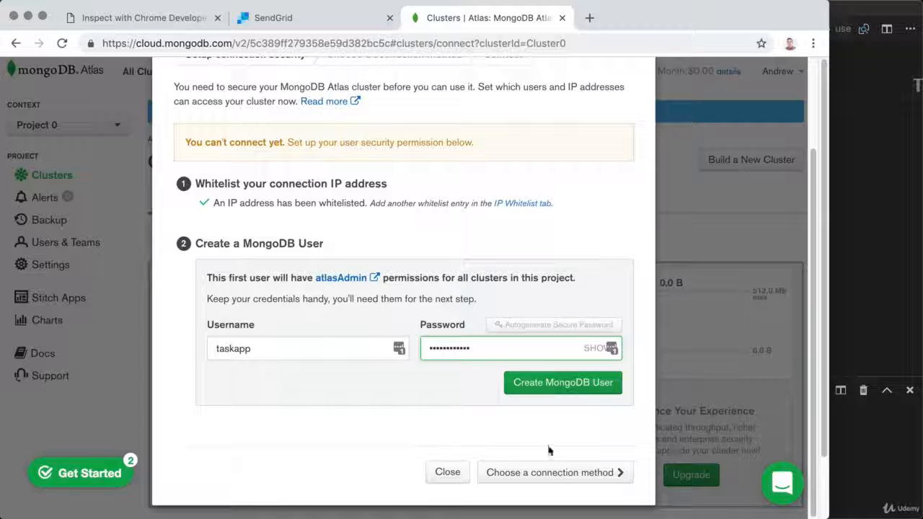
click(546, 394)
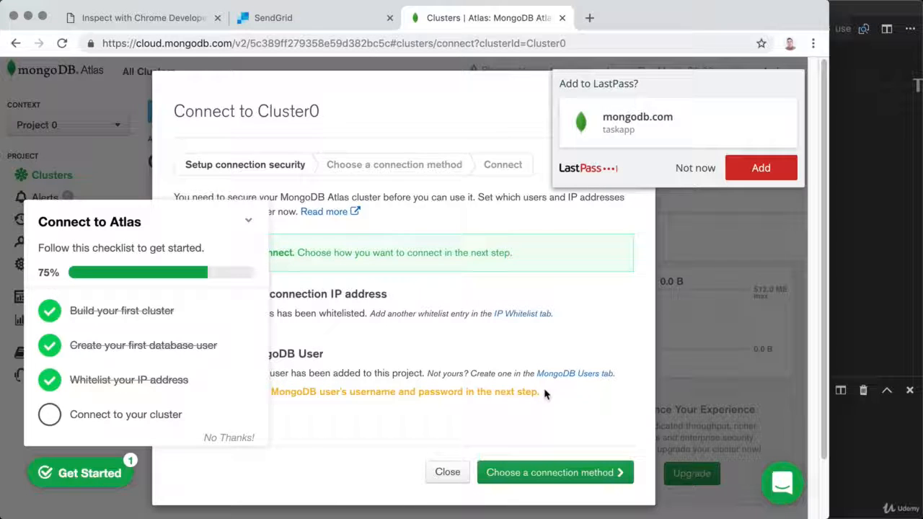
click(705, 168)
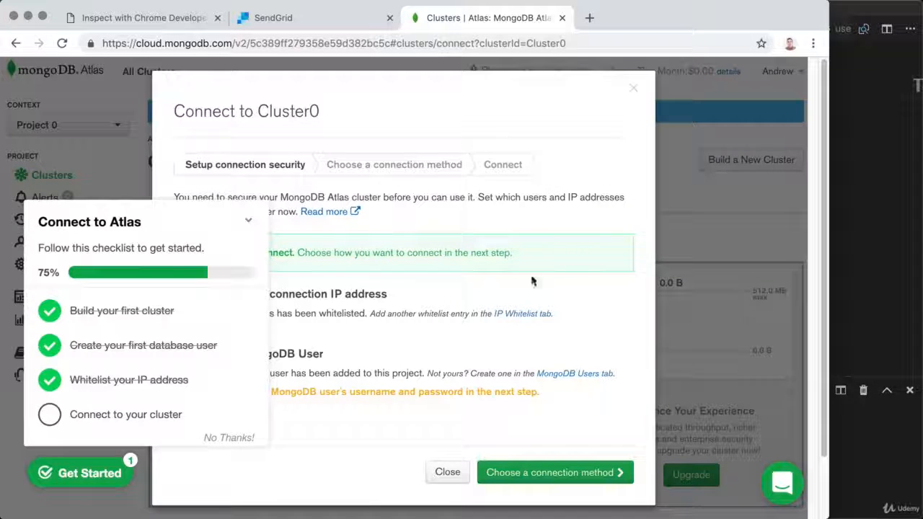
click(249, 225)
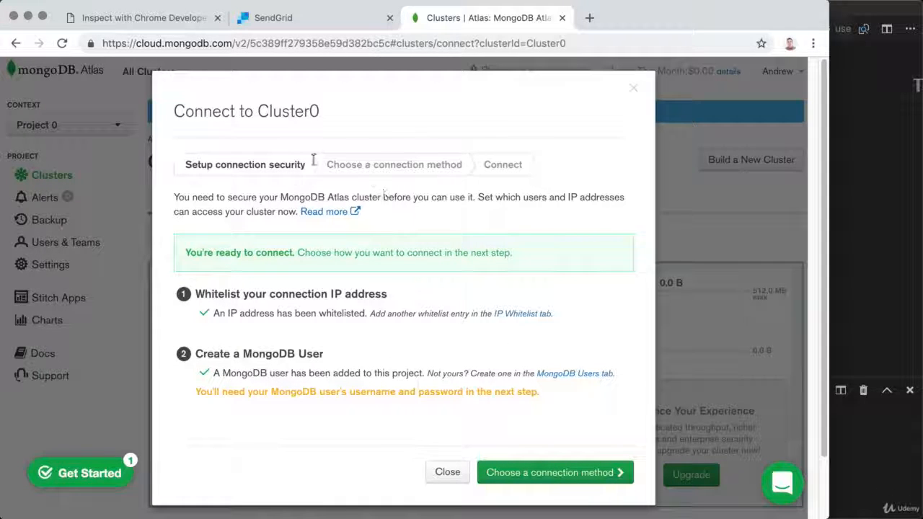
Advance the Connect to Cluster0 dialog to the connection-method choices
click(577, 479)
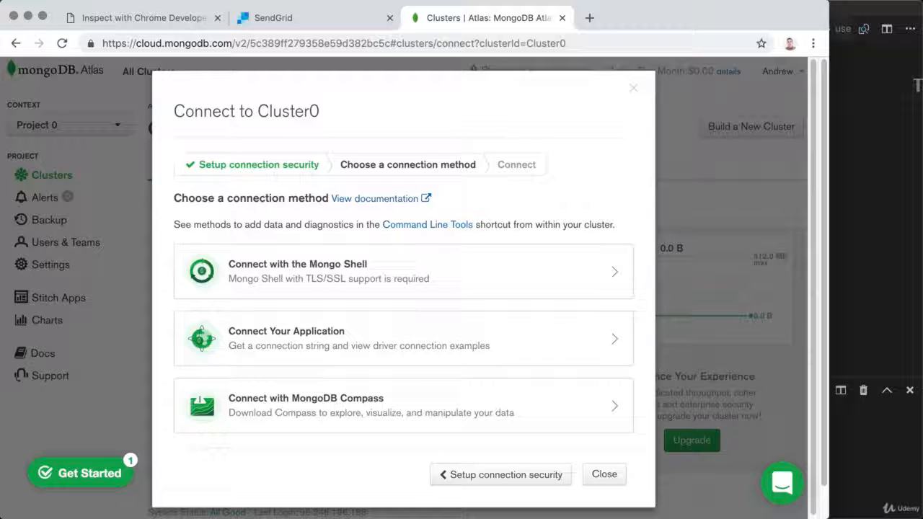
Choose Connect with MongoDB Compass and download the Mac OS X installer
click(315, 404)
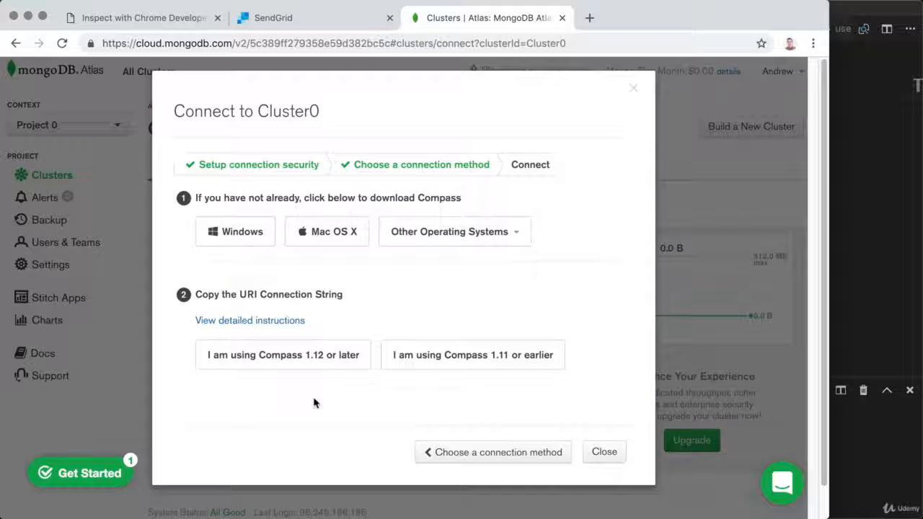
click(441, 227)
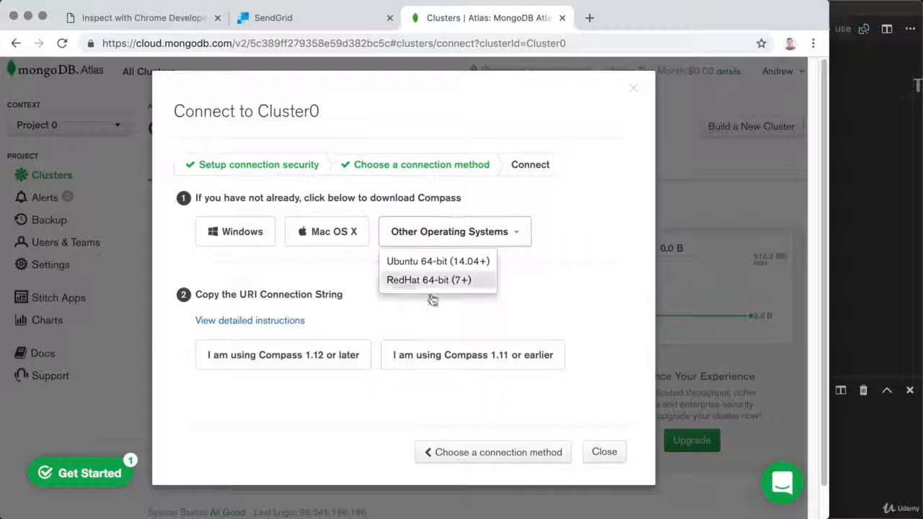
click(337, 264)
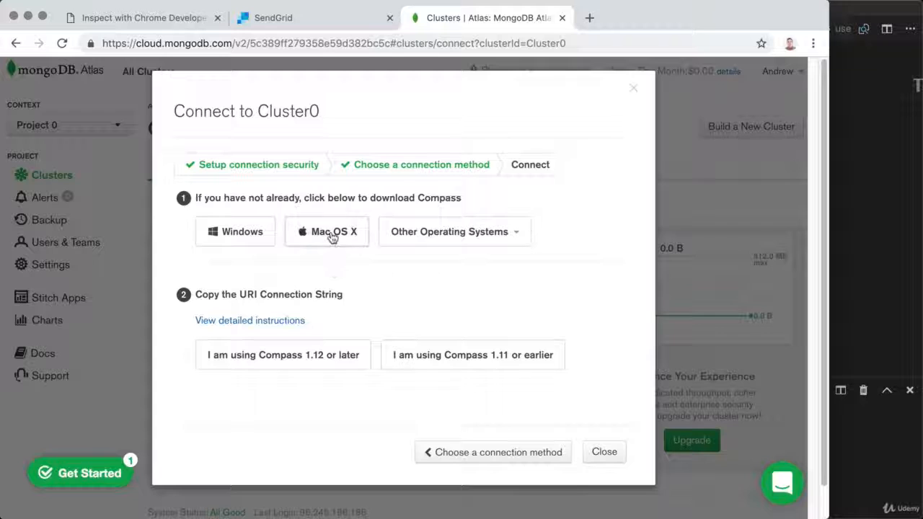
click(332, 237)
click(360, 272)
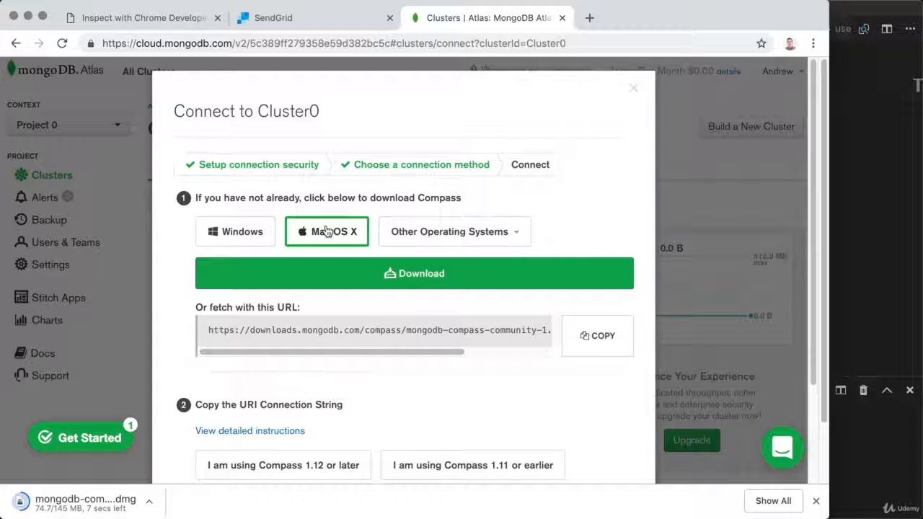
scroll(327, 230, down, 2)
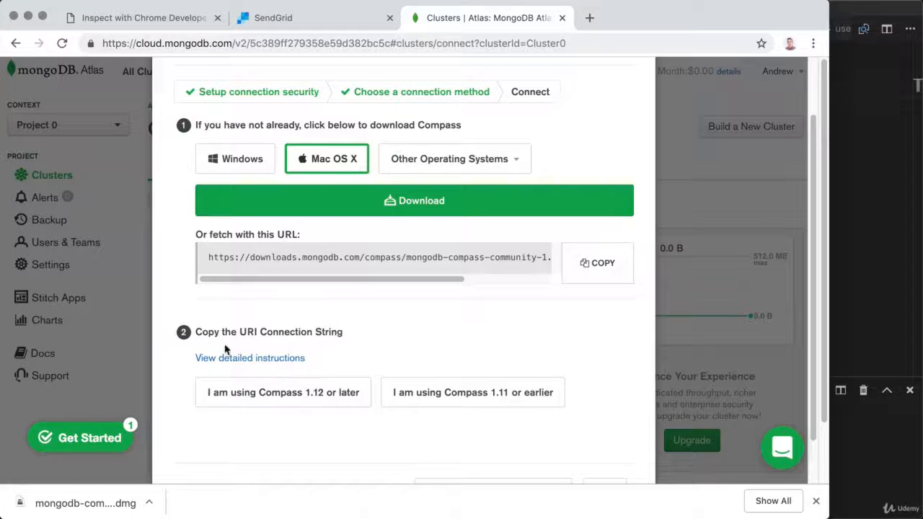
Reveal the mongodb+srv connection string for Compass 1.12 or later
click(311, 399)
scroll(311, 399, down, 2)
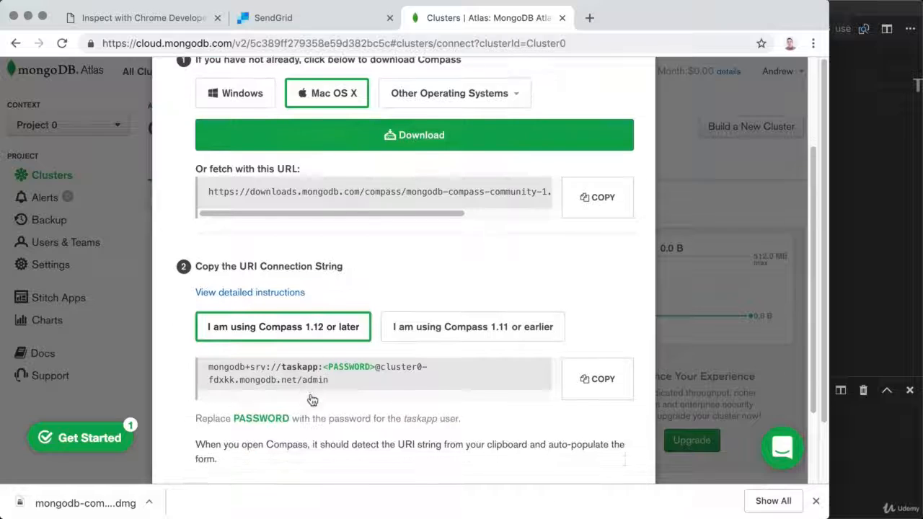
scroll(312, 399, down, 1)
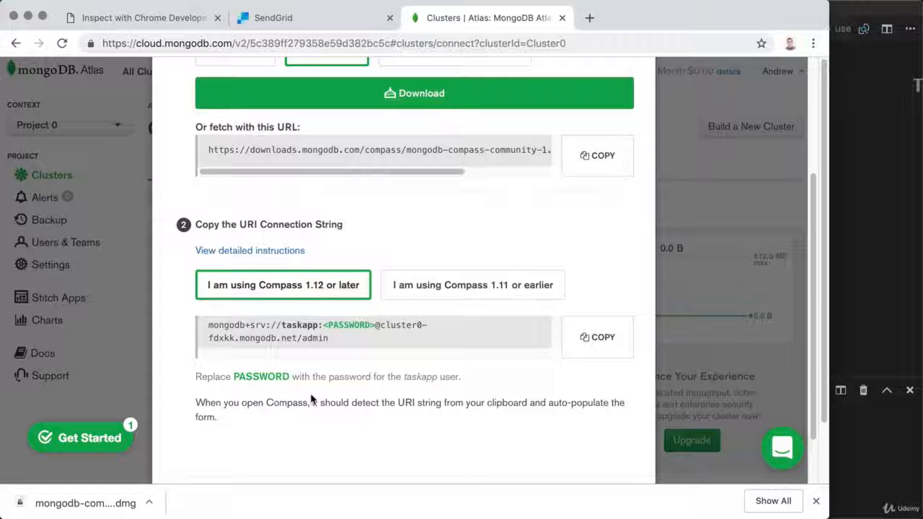
Open the downloaded Compass .dmg and drag MongoDB Compass Community into Applications
click(120, 503)
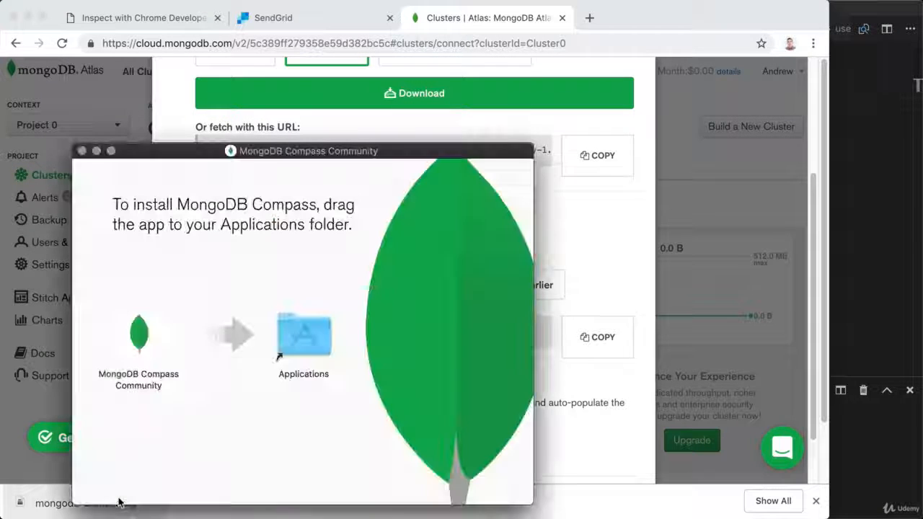
click(139, 332)
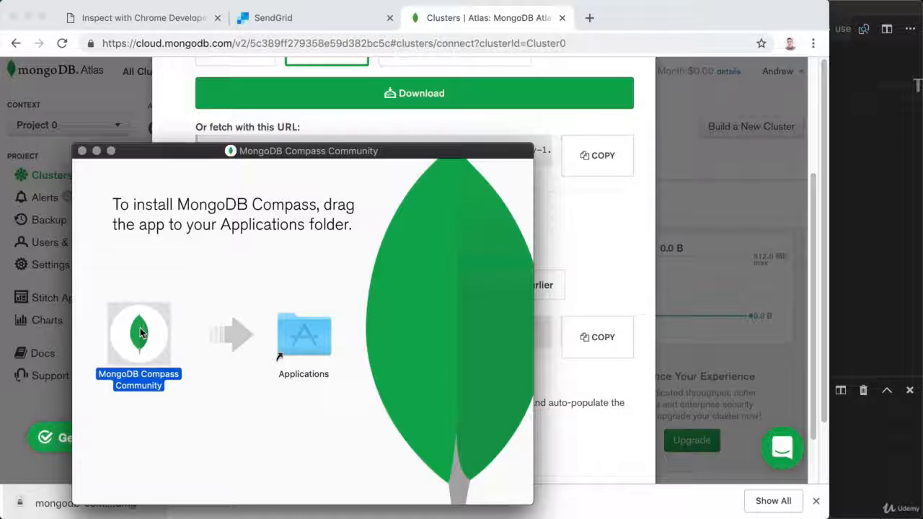
drag(141, 332, 305, 336)
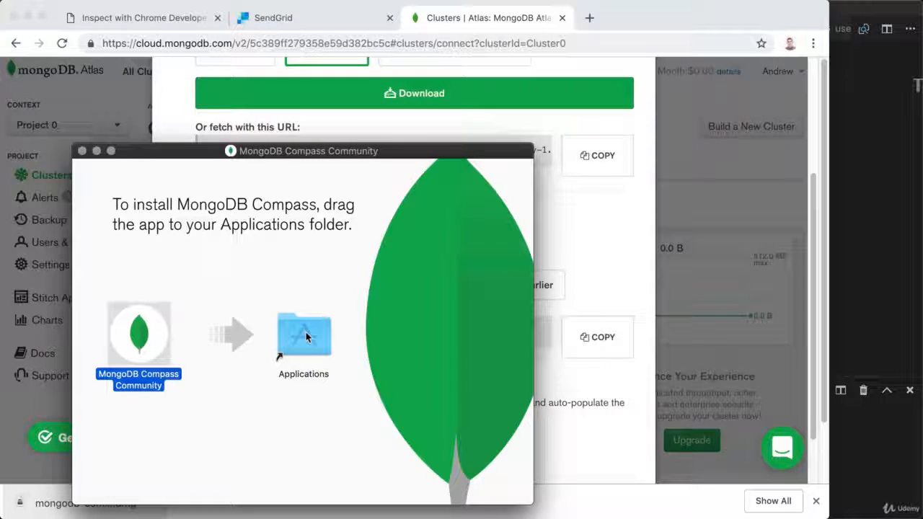
Launch MongoDB Compass Community from Applications and close both Finder windows
click(305, 336)
double_click(305, 336)
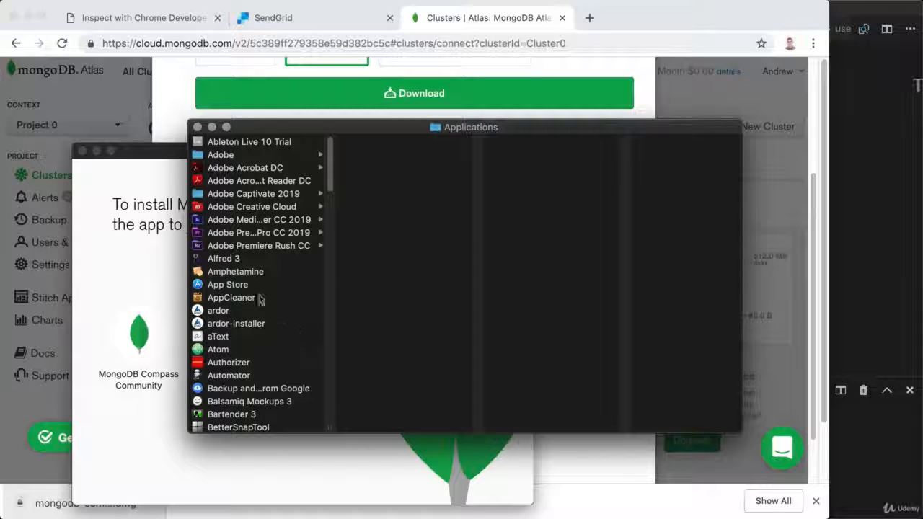
scroll(258, 299, down, 3)
scroll(258, 299, down, 15)
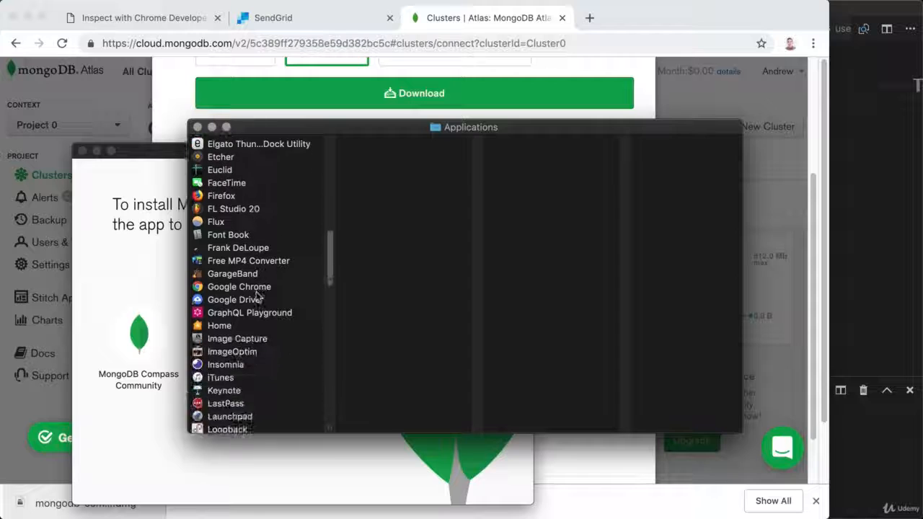
scroll(258, 299, down, 5)
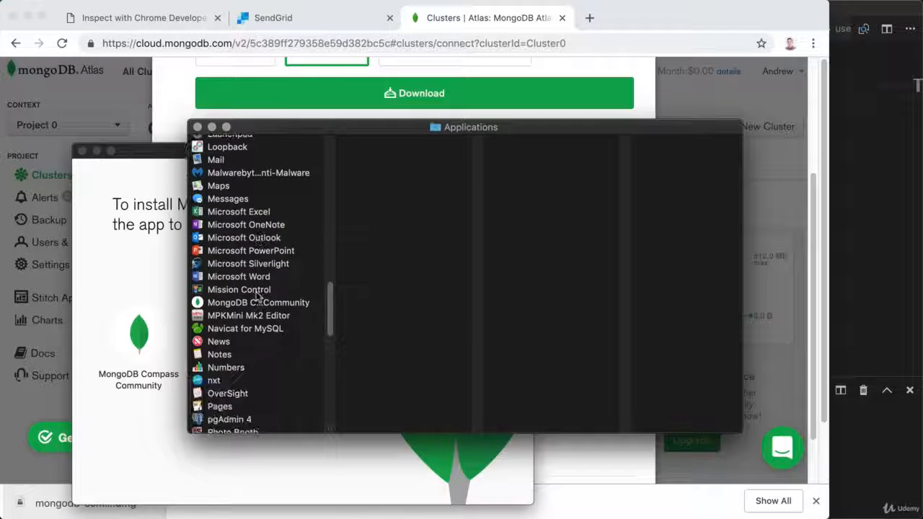
click(258, 302)
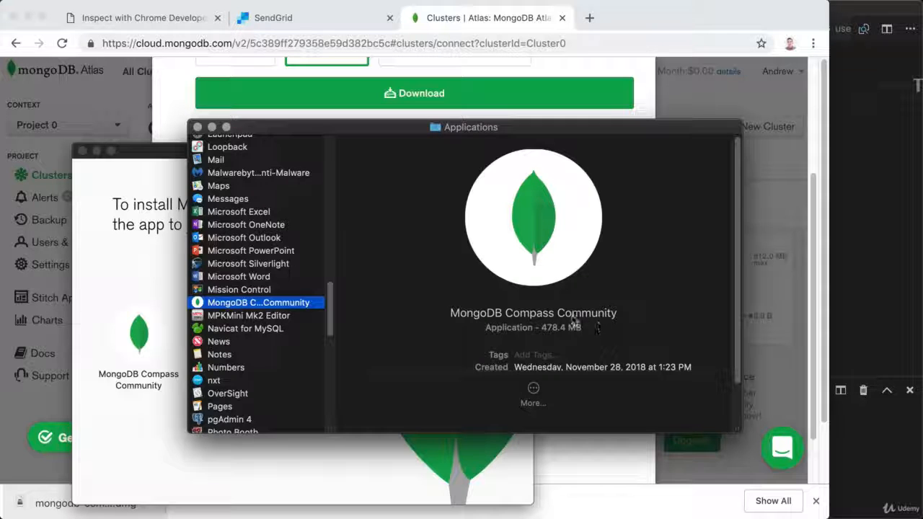
double_click(280, 308)
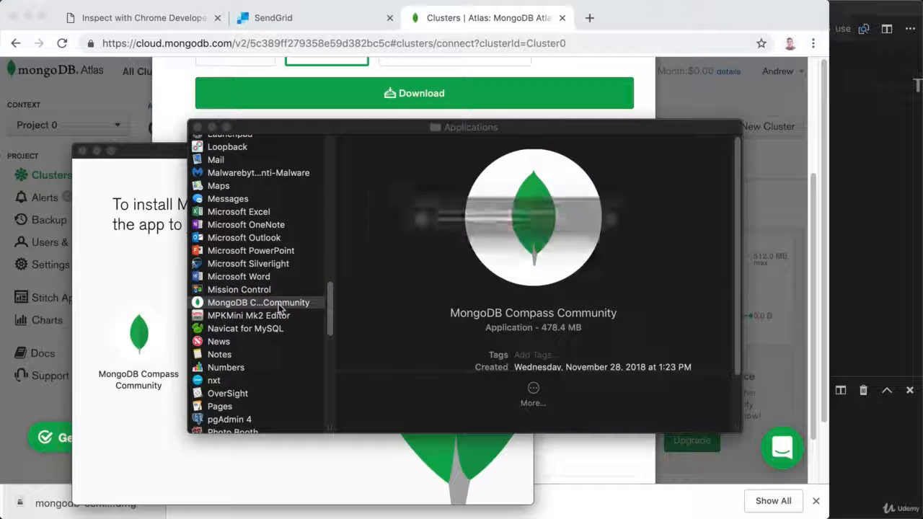
click(197, 127)
click(83, 152)
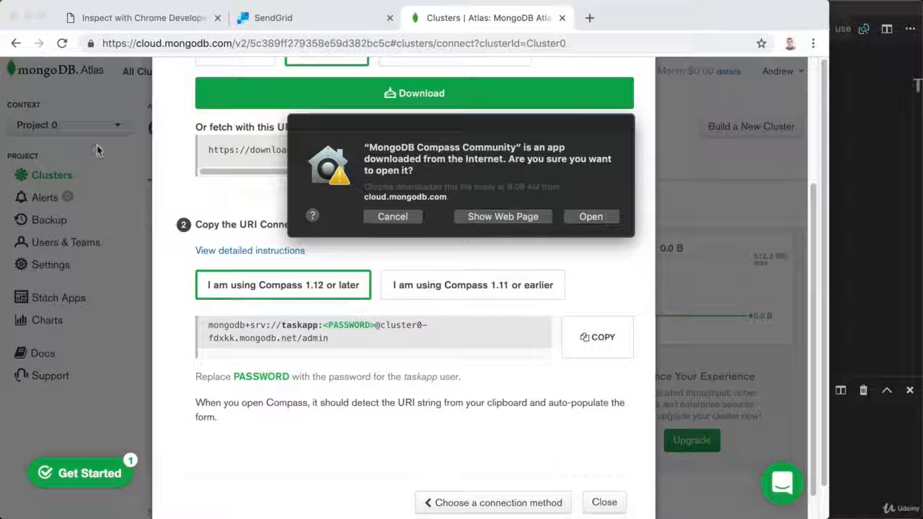
Confirm opening Compass, agree to the licence, skip the welcome tour, and accept privacy settings
click(592, 217)
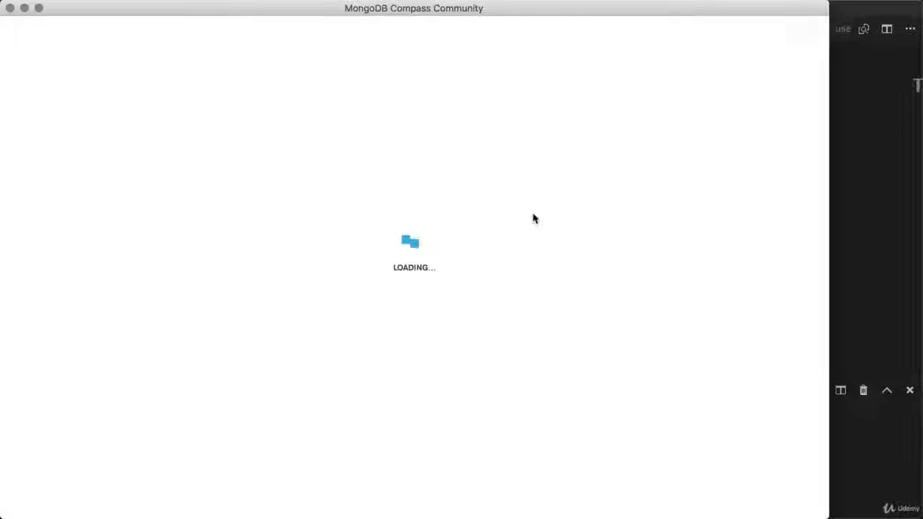
scroll(476, 310, down, 20)
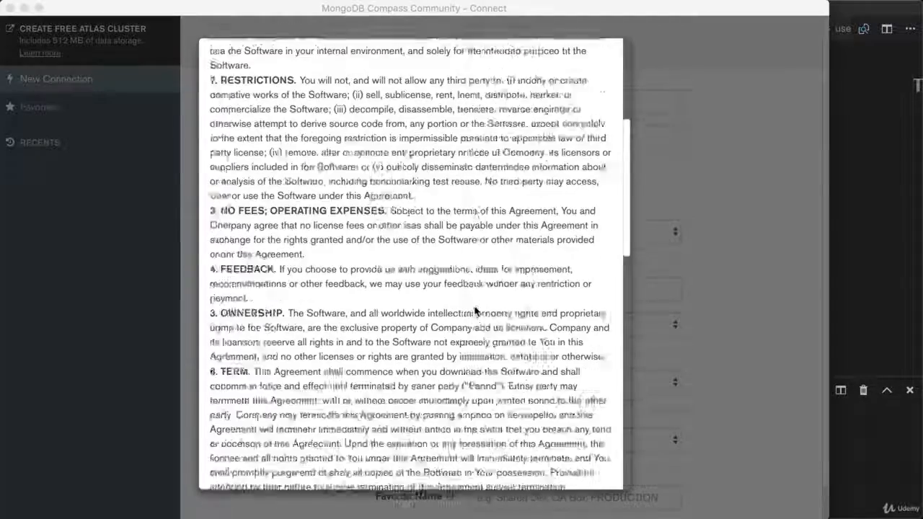
click(508, 469)
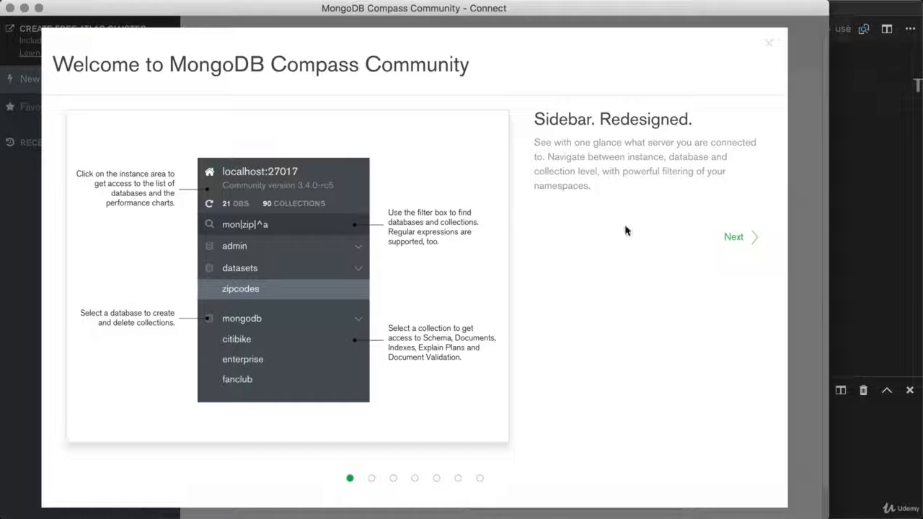
click(769, 45)
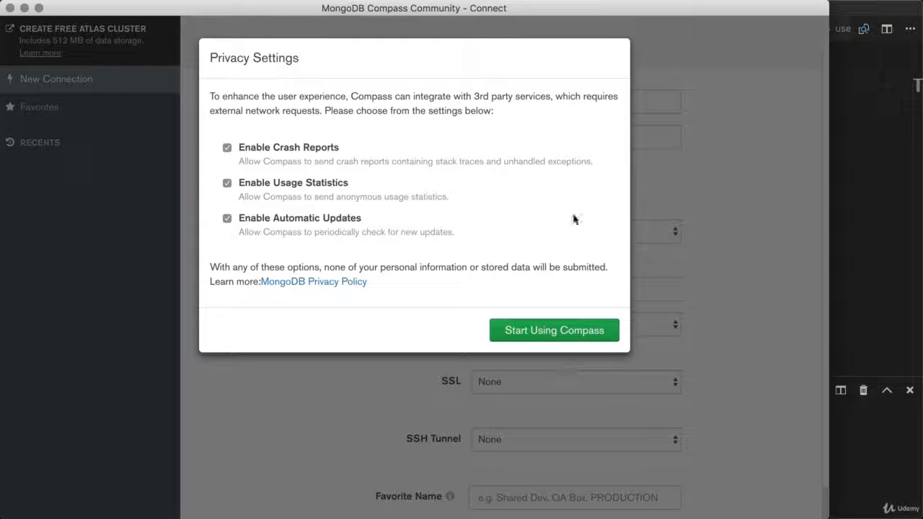
click(551, 331)
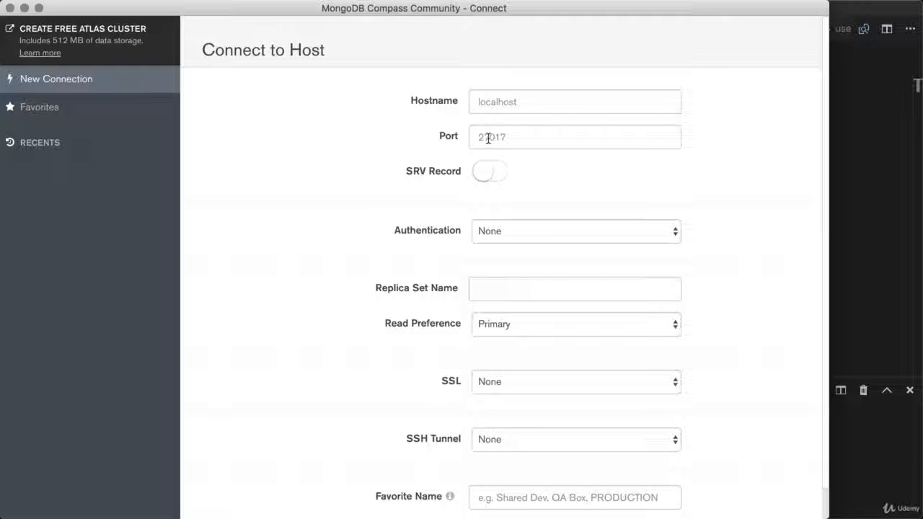
Save the local connection as favorite 'Localhost MongoDB Database' and connect to localhost:27017
scroll(449, 177, down, 2)
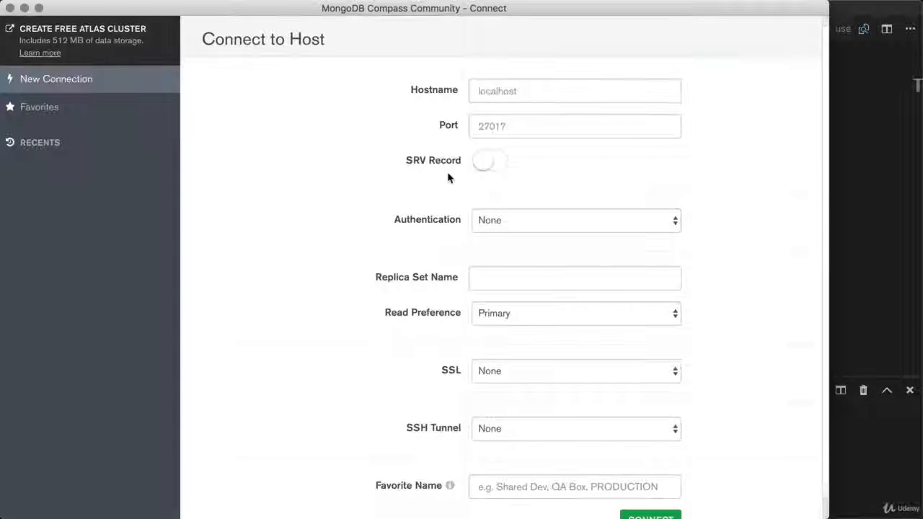
scroll(452, 294, down, 1)
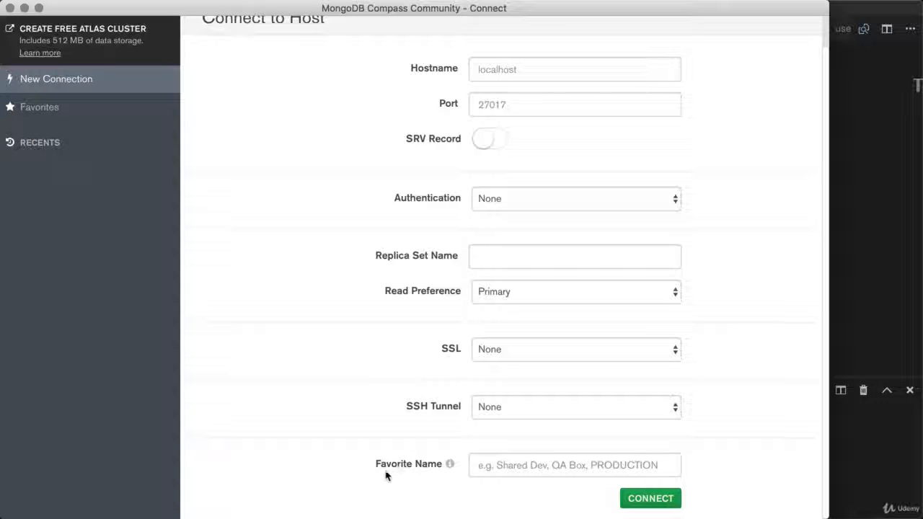
drag(376, 464, 487, 459)
click(499, 462)
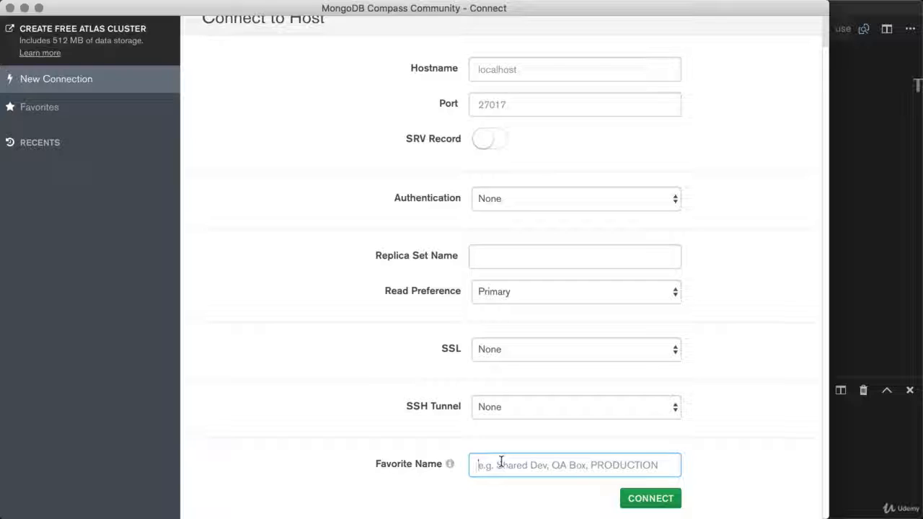
text(Localh)
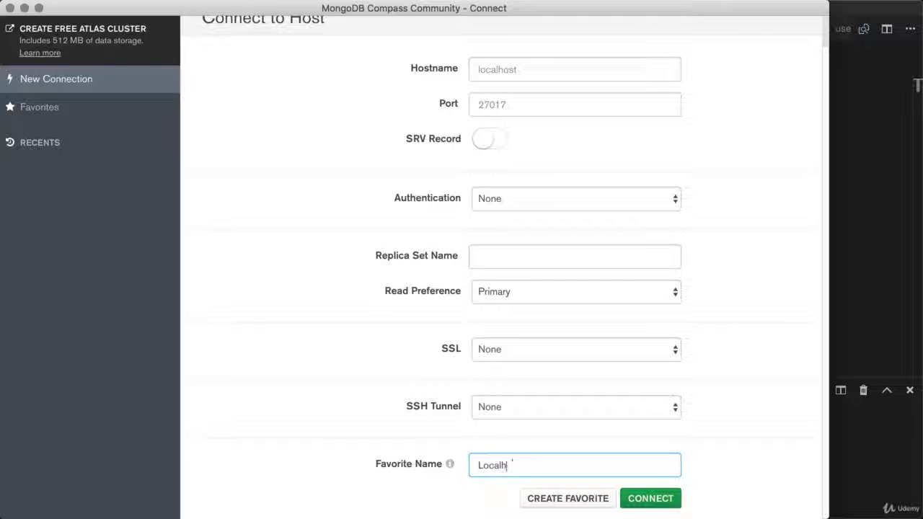
text(ost MongoDB Database)
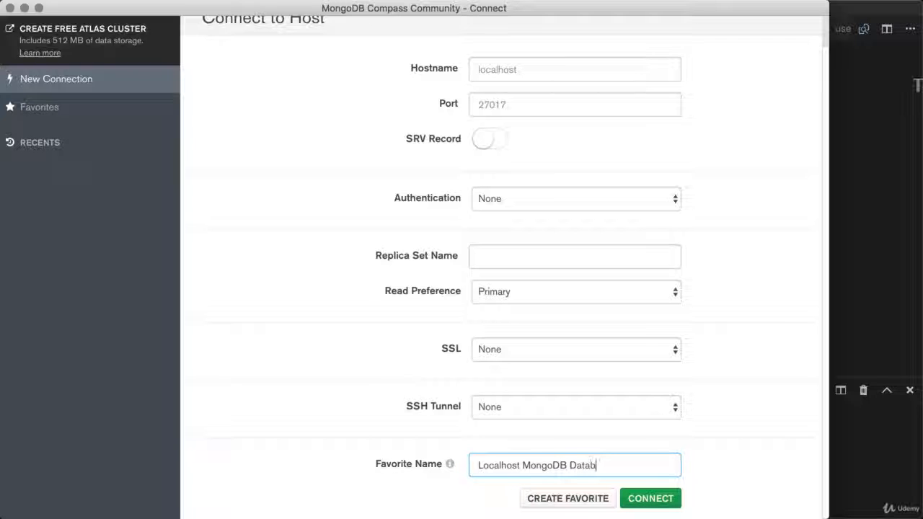
click(546, 499)
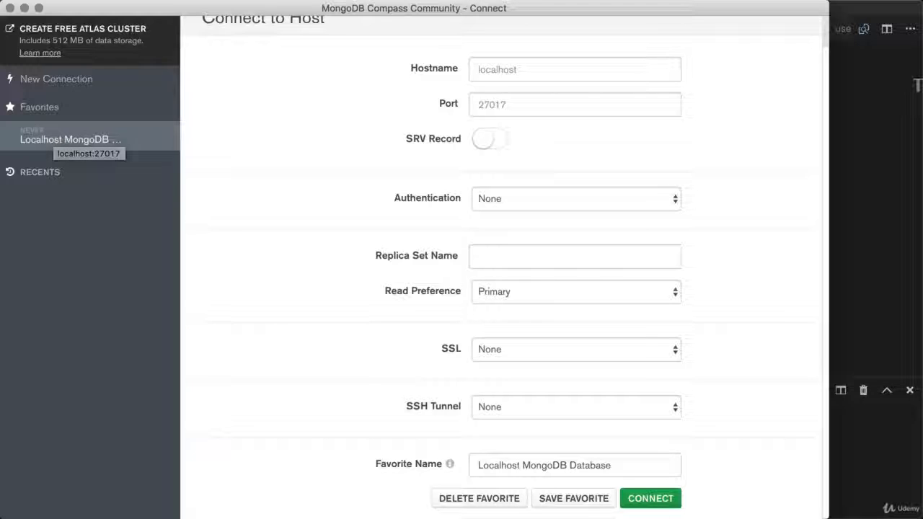
click(651, 499)
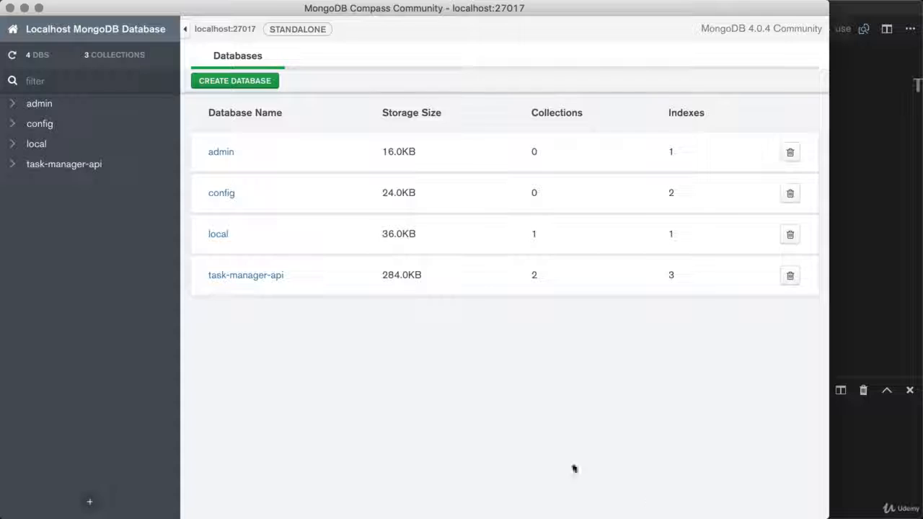
Open task-manager-api's users collection and display its three documents in Table view
click(245, 275)
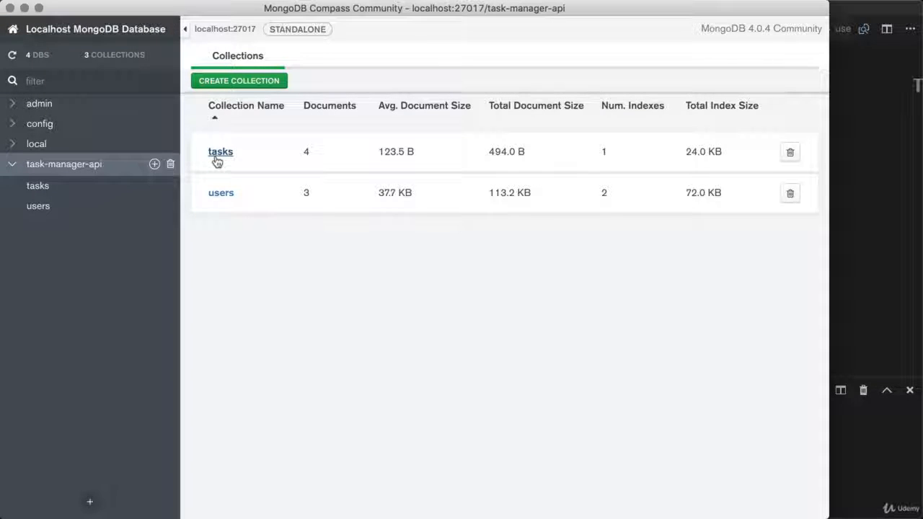
click(221, 193)
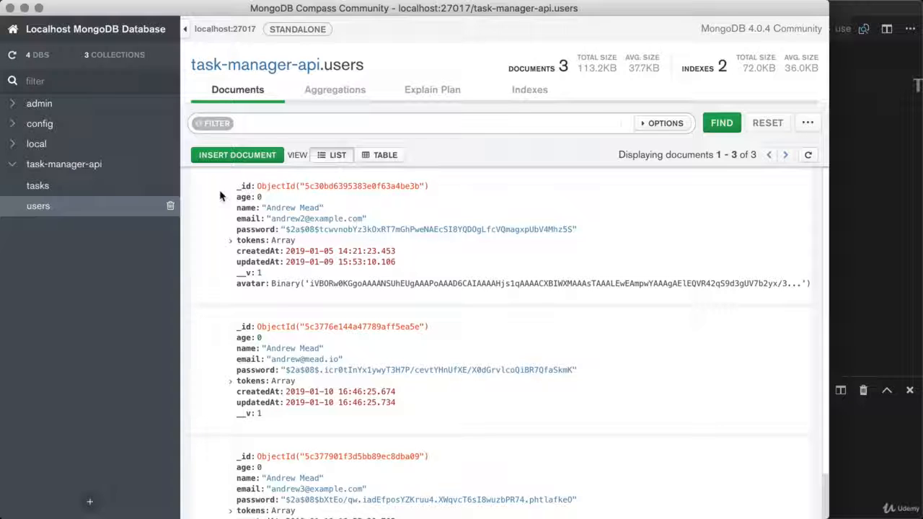
scroll(254, 261, down, 2)
scroll(254, 261, up, 2)
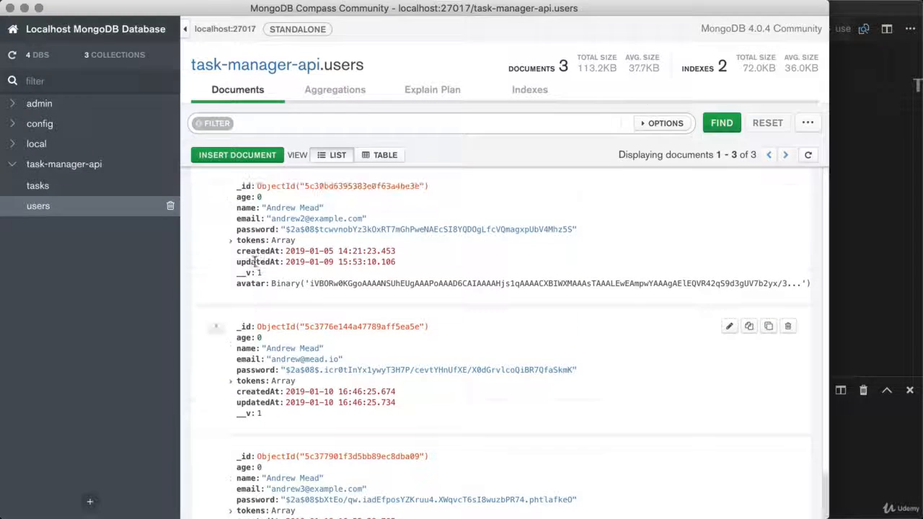
click(390, 156)
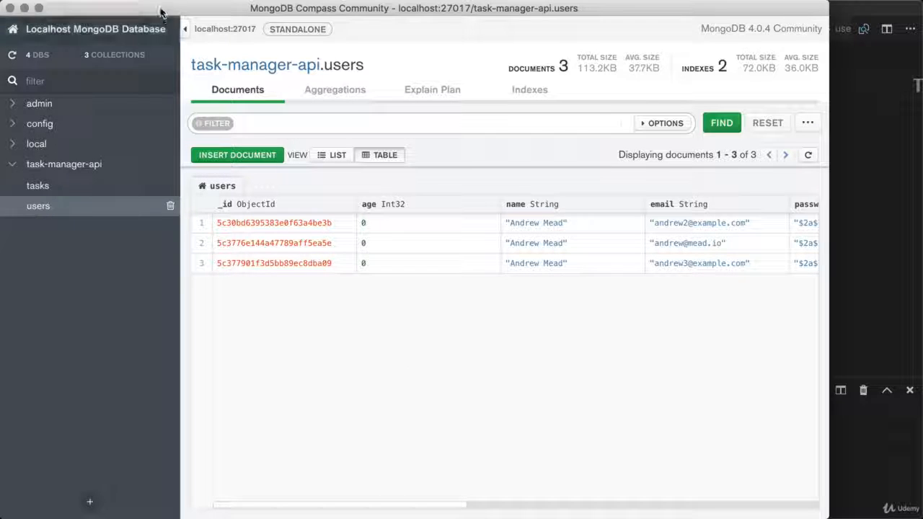
Disconnect from localhost via the Connect menu and start a blank New Connection form
mouse_move(159, 4)
click(225, 8)
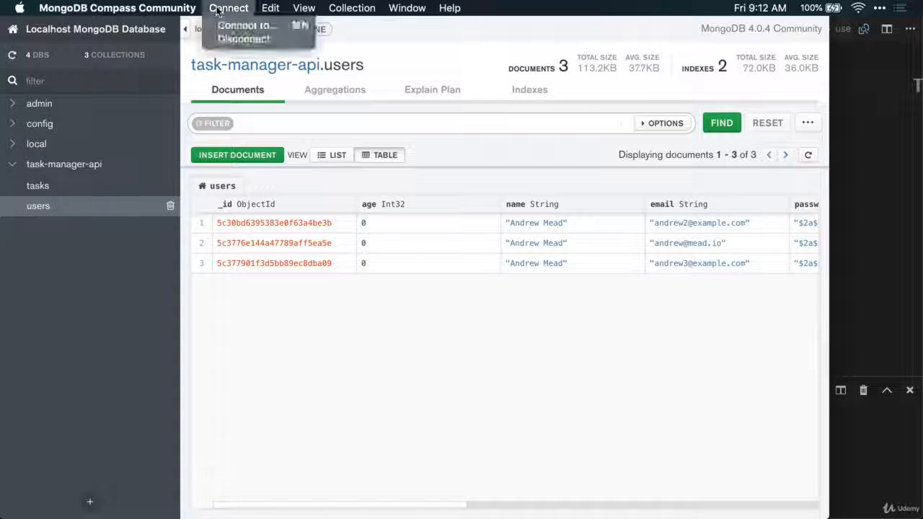
click(258, 39)
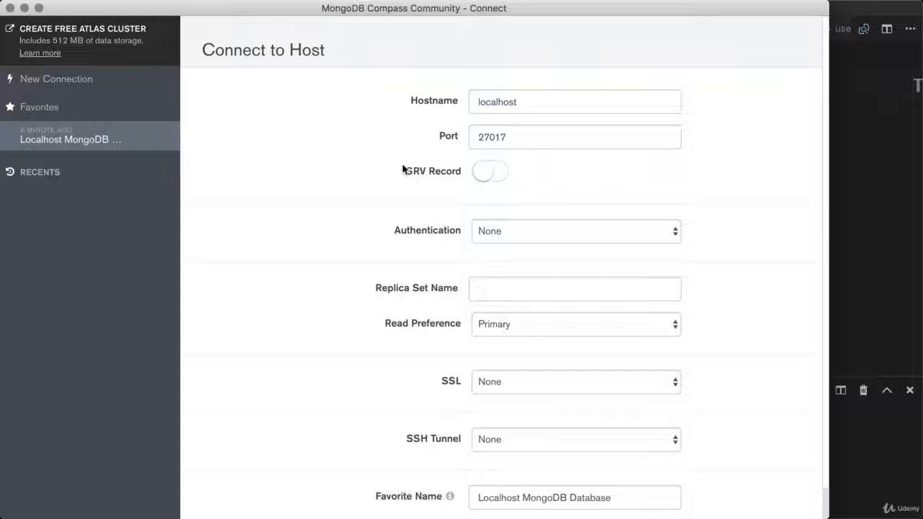
click(62, 80)
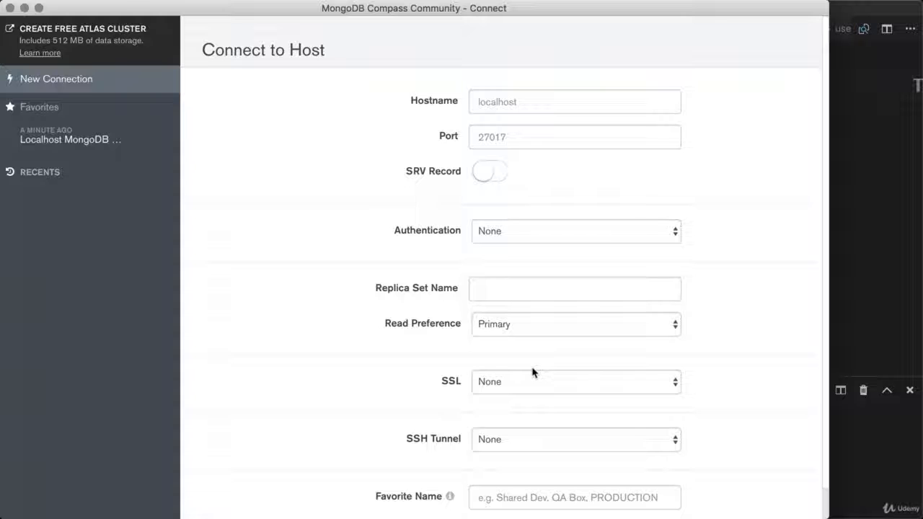
In Chrome's Atlas page, select the cluster0-fdxkk.mongodb.net host part of the connection string
mouse_move(7, 198)
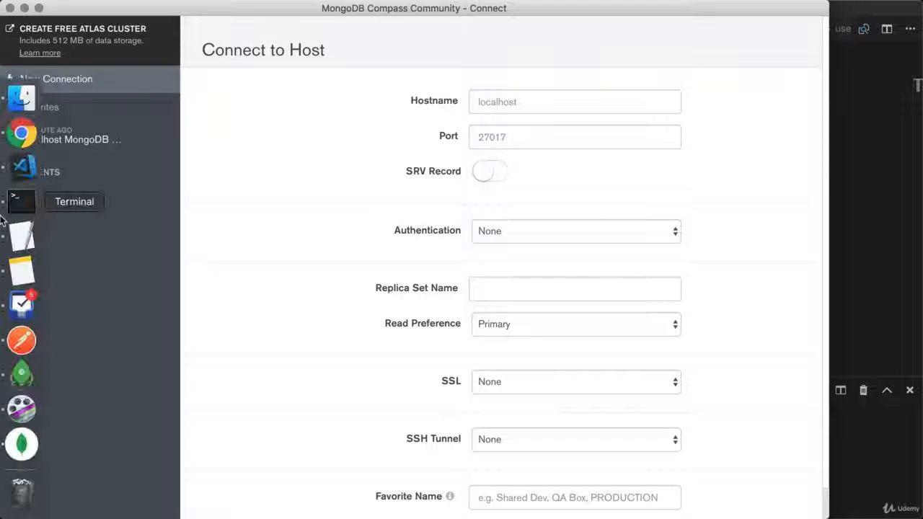
click(21, 133)
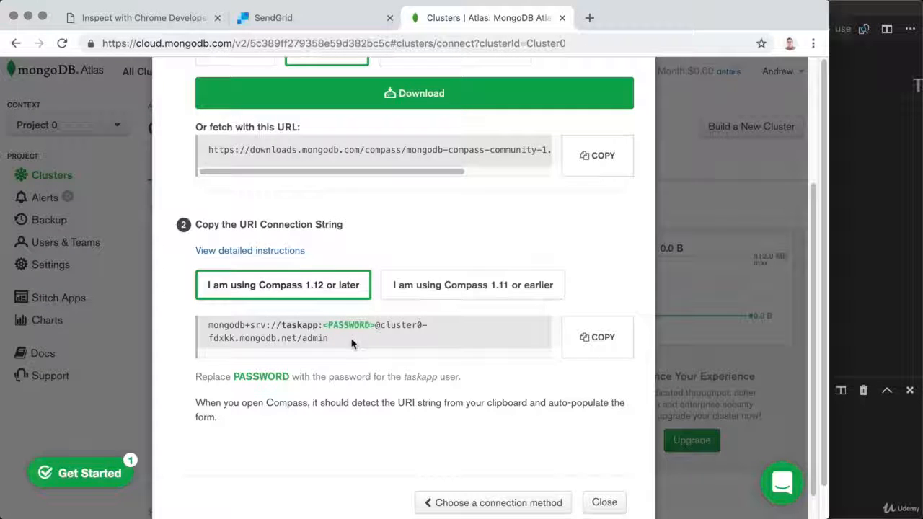
drag(351, 344, 201, 329)
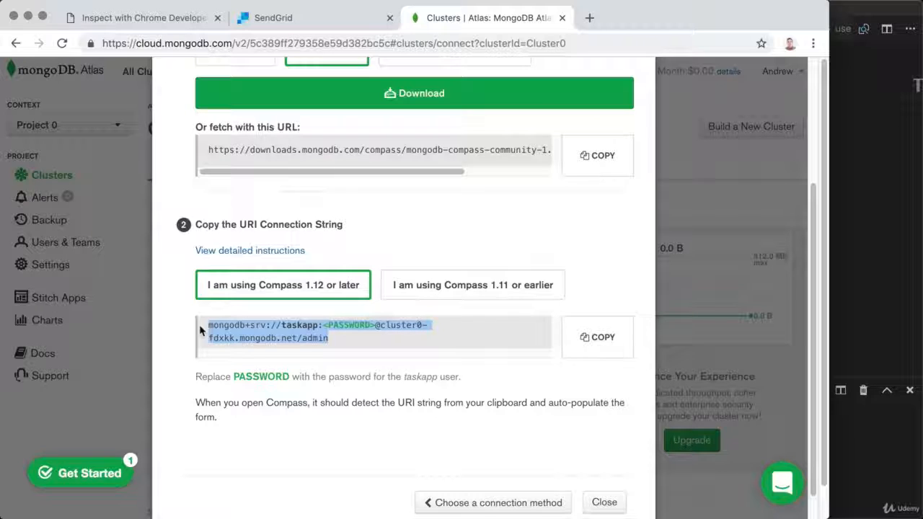
click(353, 334)
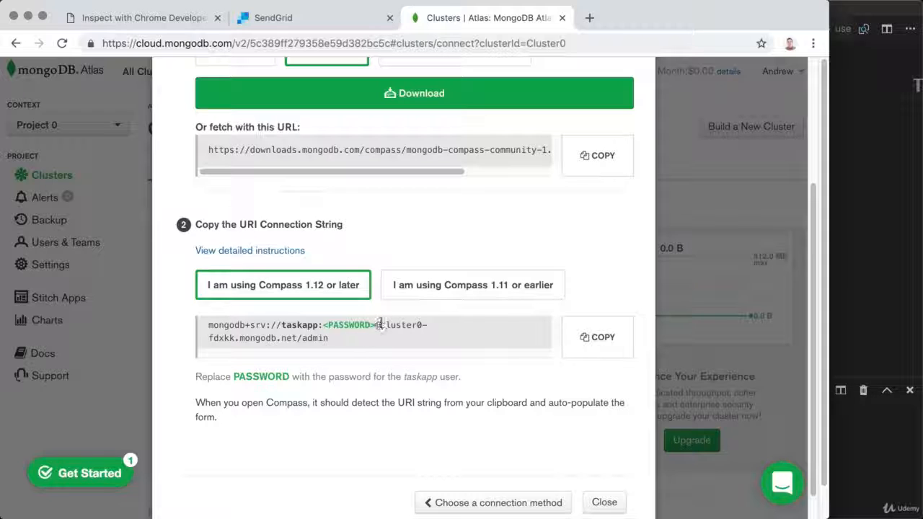
drag(380, 325, 297, 339)
key(super+c)
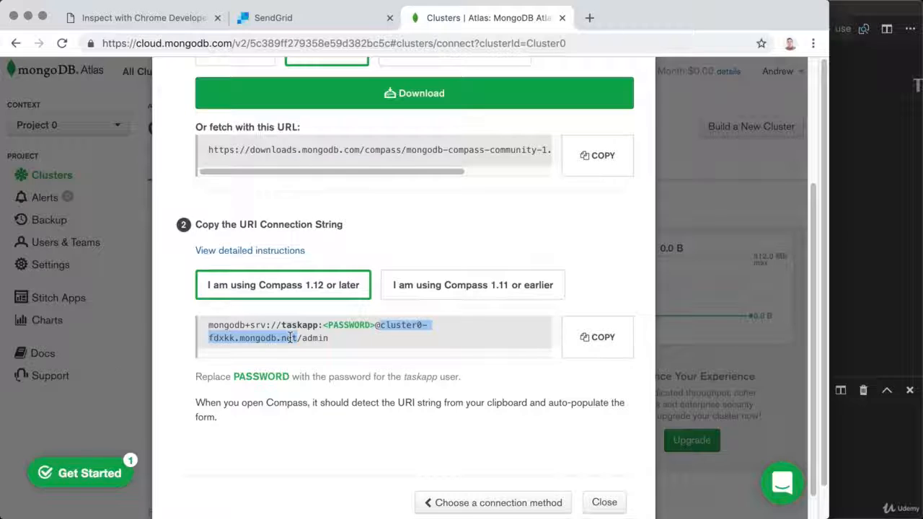
Paste cluster0-fdxkk.mongodb.net into Compass's Hostname field and turn SRV Record on
click(22, 442)
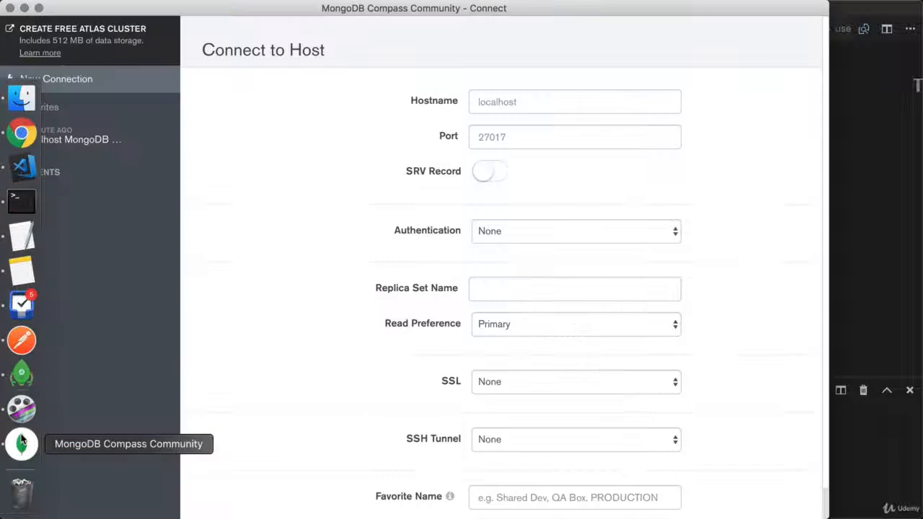
click(525, 101)
key(super+v)
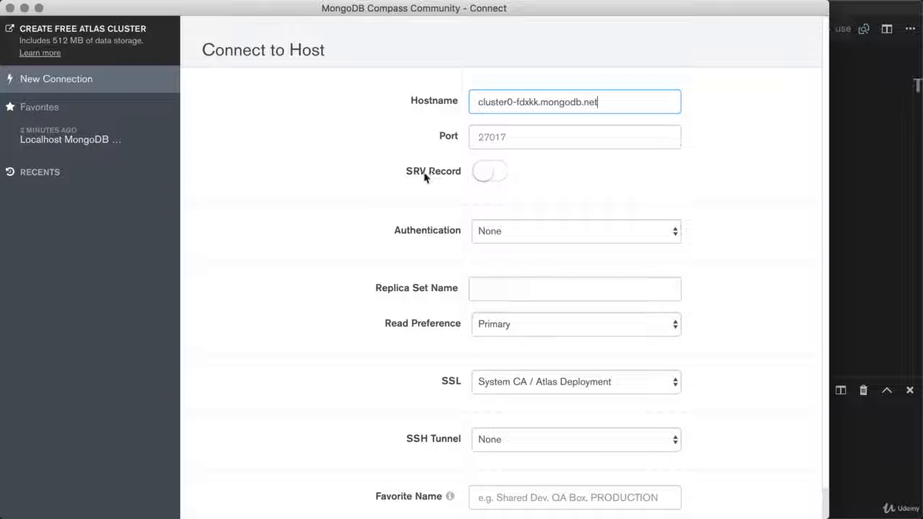
click(476, 177)
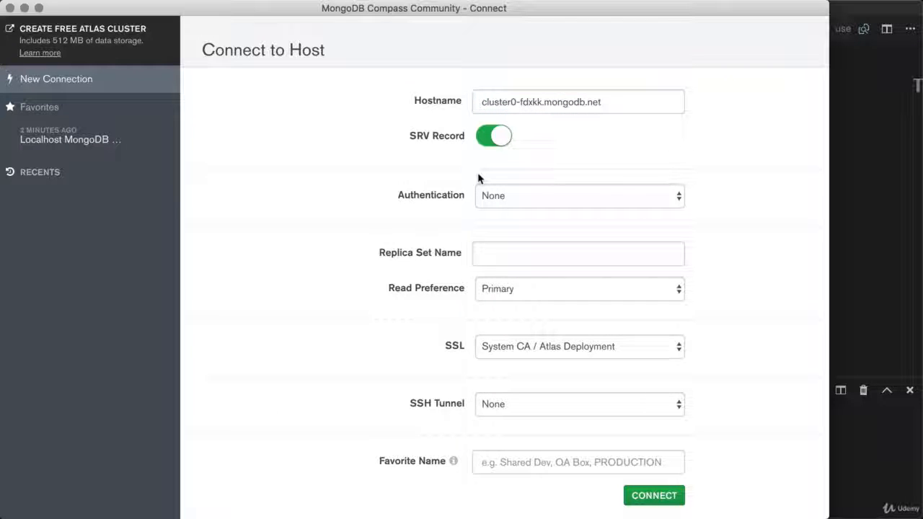
Choose Username / Password authentication with username taskapp and enter its password
click(506, 200)
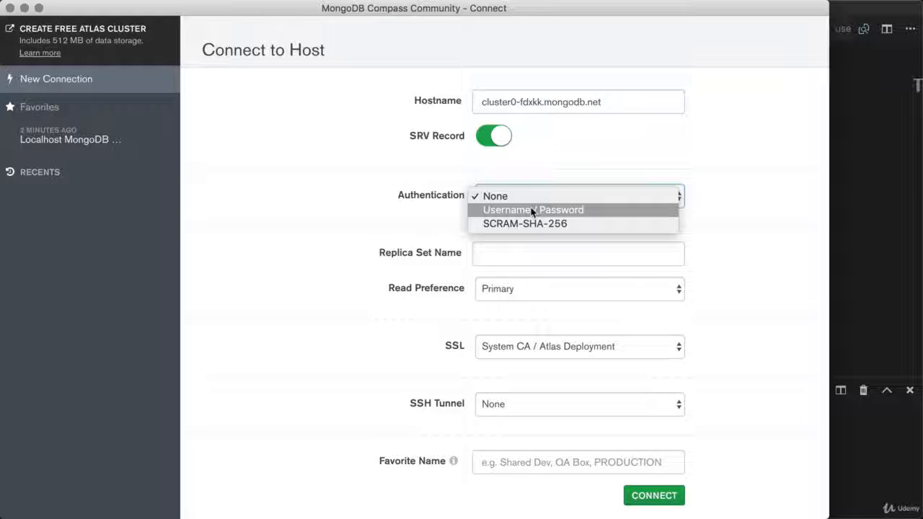
click(532, 210)
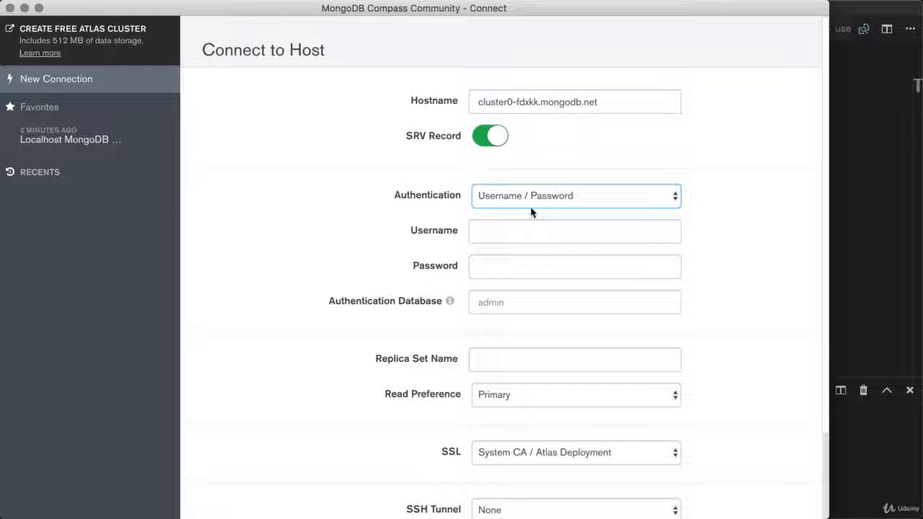
click(516, 231)
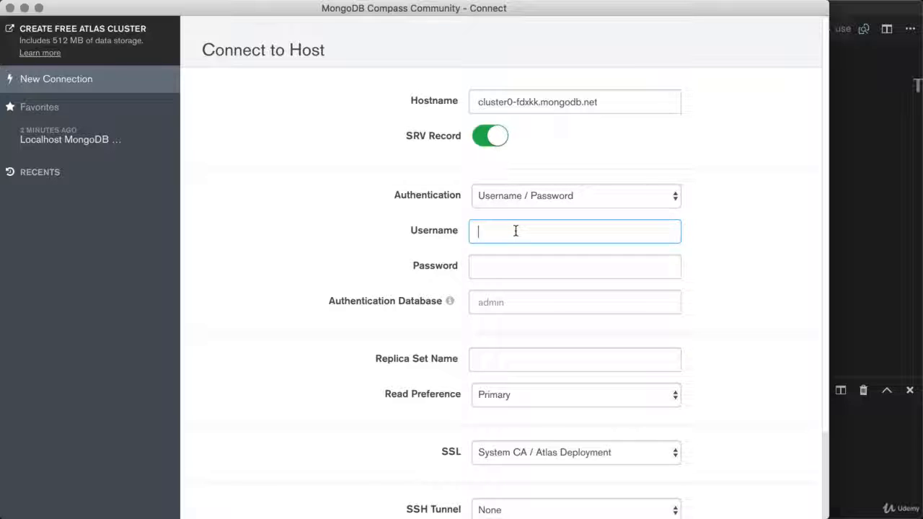
text(taskapp)
key(Tab)
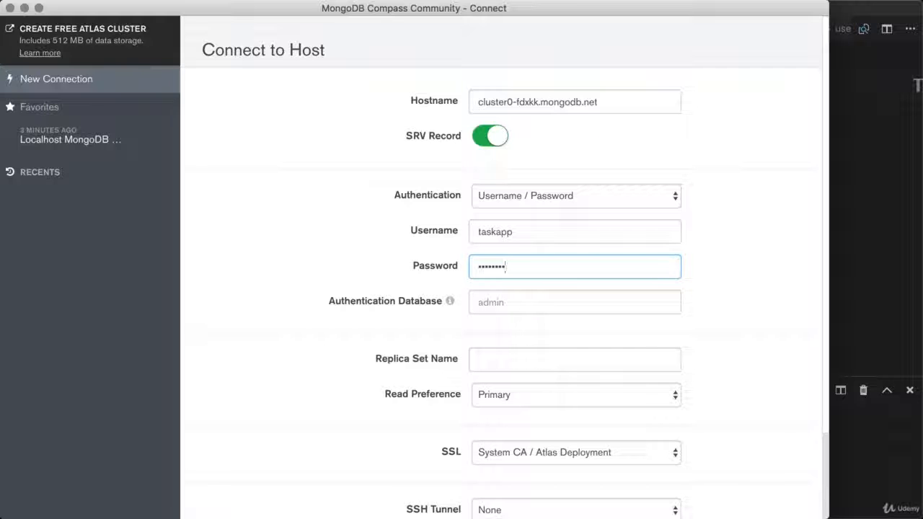
text(••)
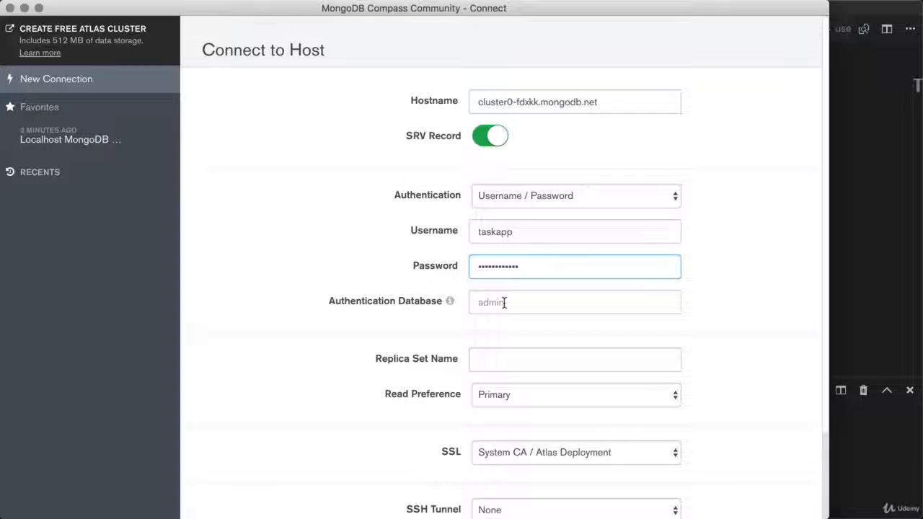
Save the Atlas connection as favorite 'Production MongoDB Database' and connect to the cluster
scroll(504, 303, down, 2)
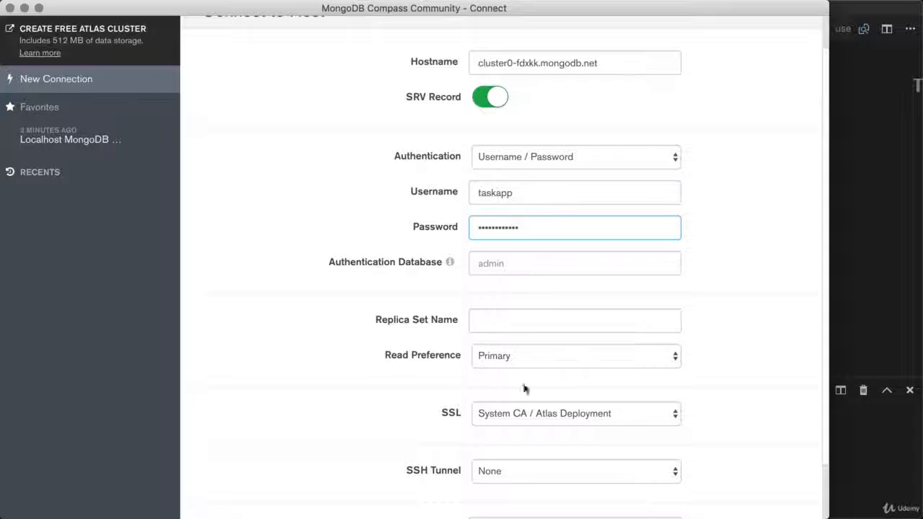
scroll(506, 364, down, 3)
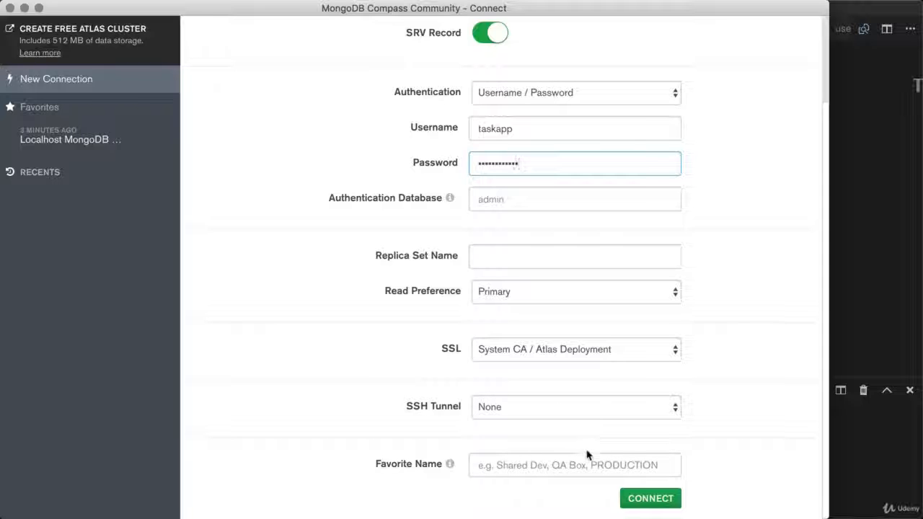
click(481, 466)
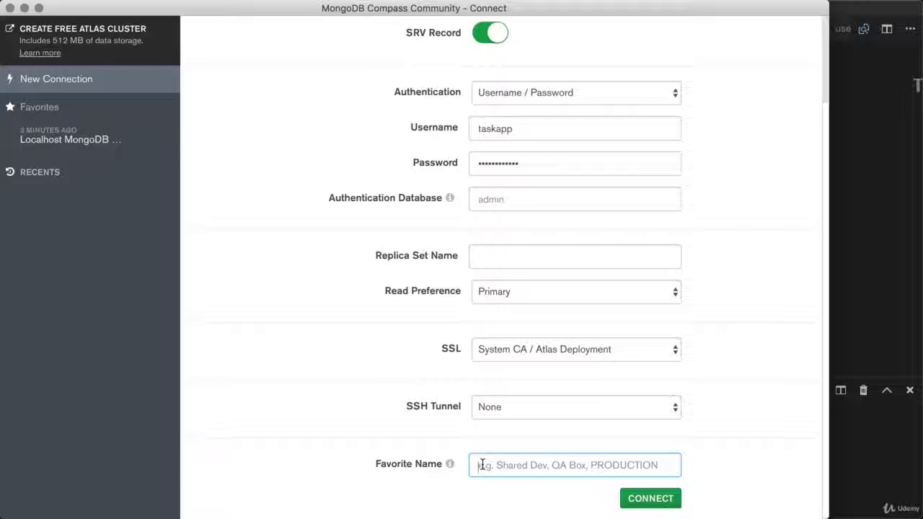
text(Production Mo)
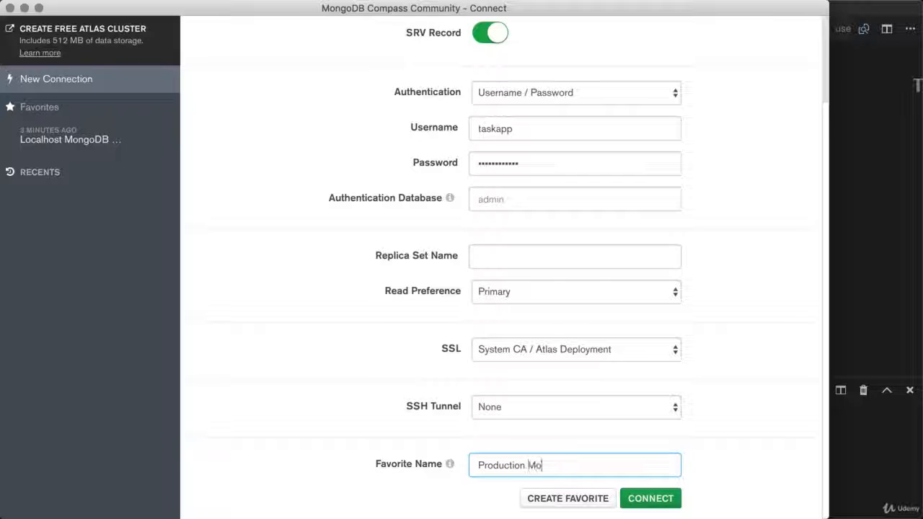
text(ngoDB Database)
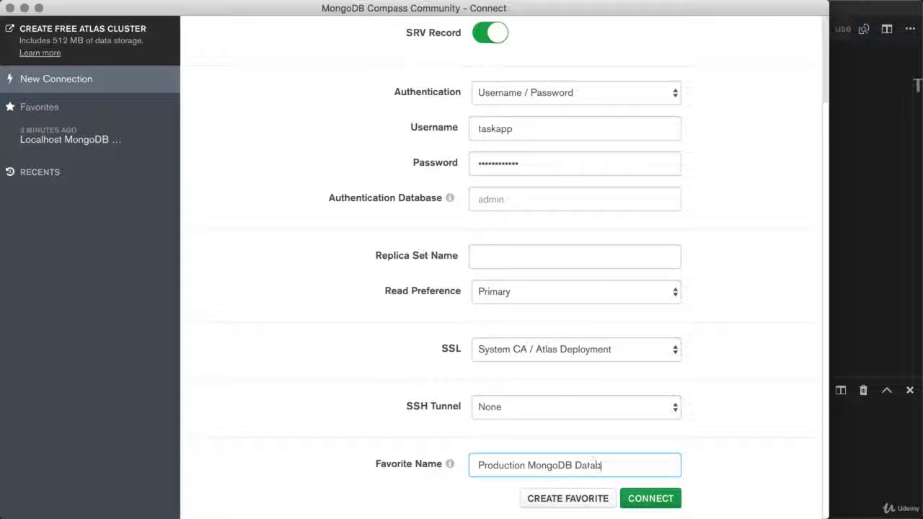
click(573, 498)
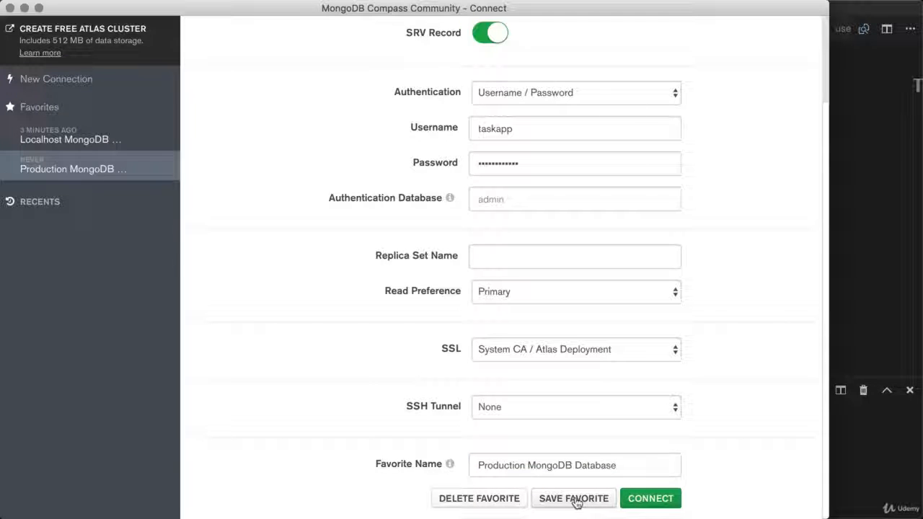
click(642, 498)
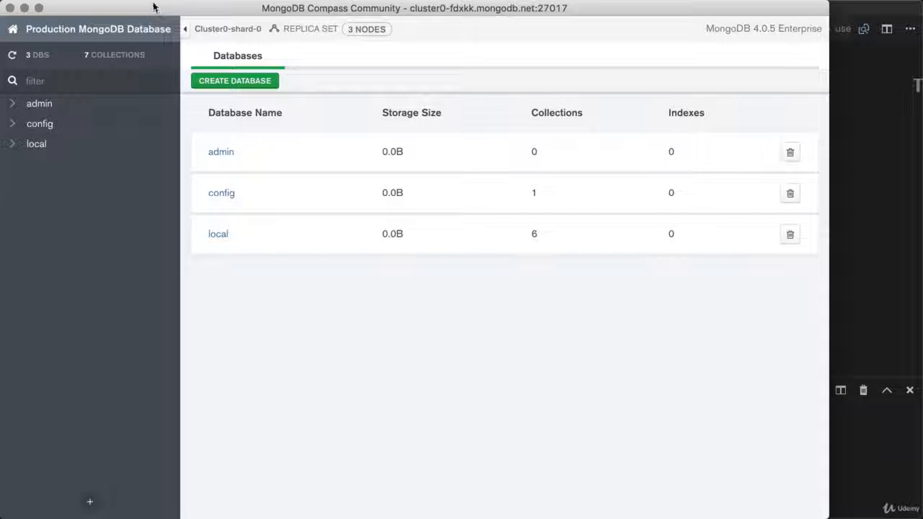
Disconnect Compass from the Atlas cluster using Connect > Disconnect
mouse_move(155, 4)
click(227, 8)
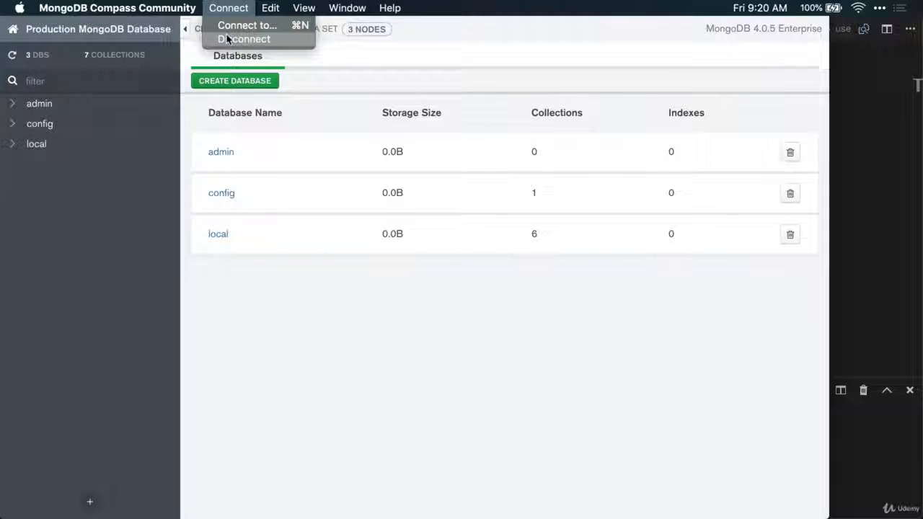
click(228, 39)
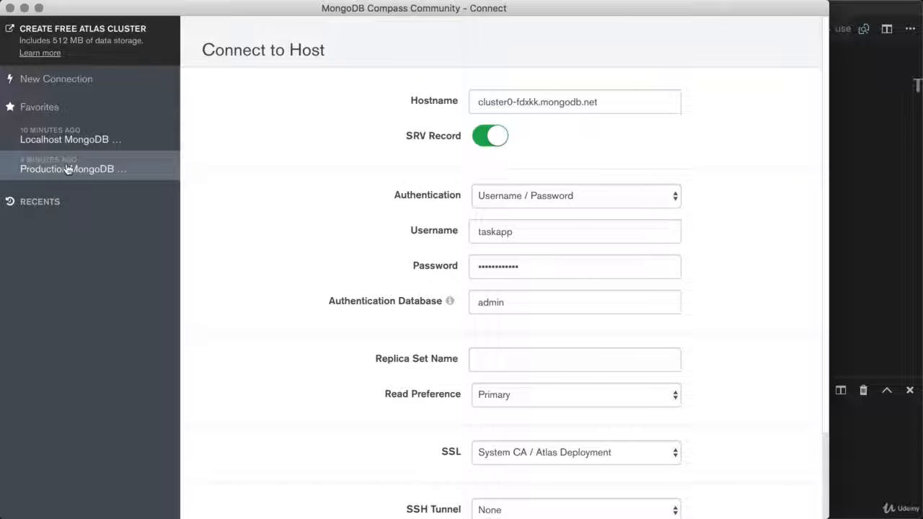
Quit Robo 3T from the Dock and check the saved cluster0-fdxkk.mongodb.net hostname
mouse_move(21, 336)
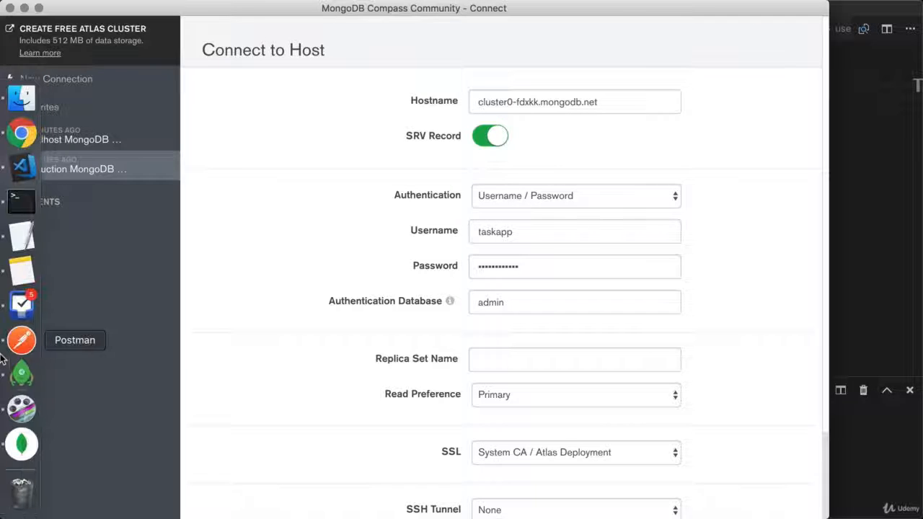
right_click(20, 374)
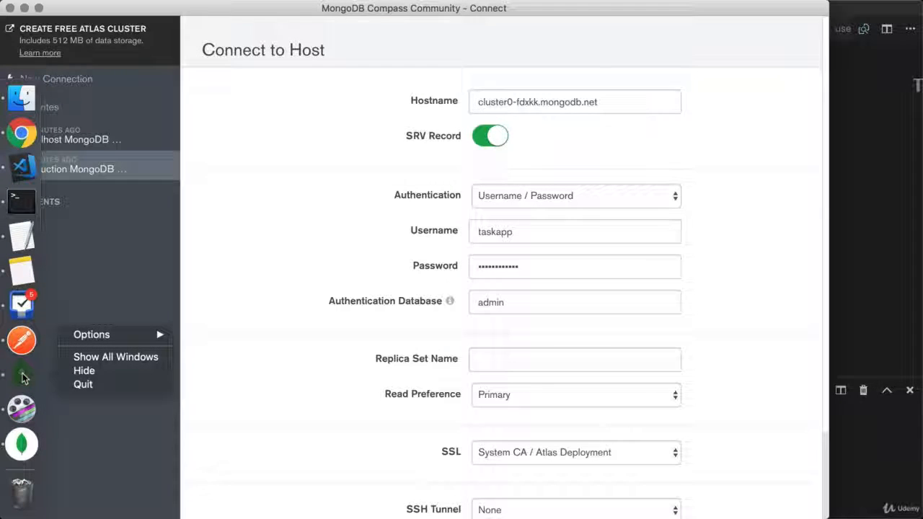
click(75, 388)
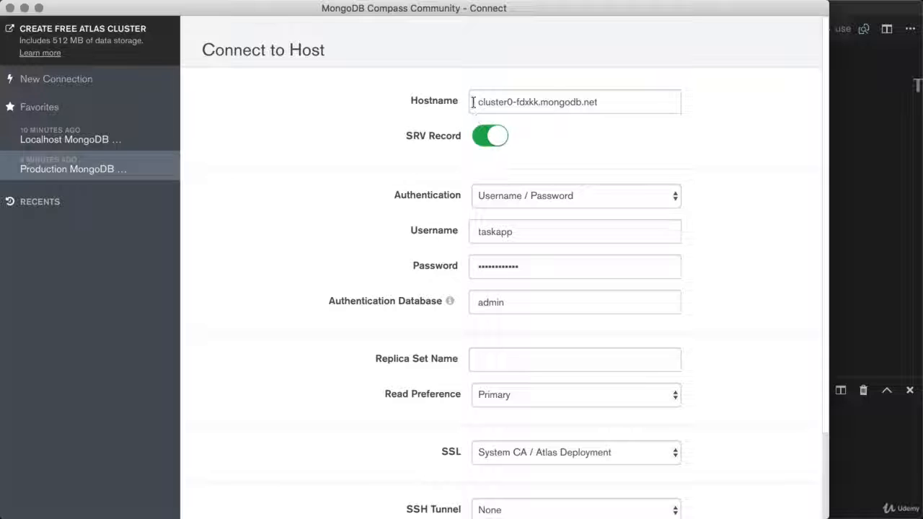
drag(472, 102, 628, 118)
click(639, 130)
Return to the Atlas page in Chrome and close the Connect to Cluster0 instructions
mouse_move(3, 212)
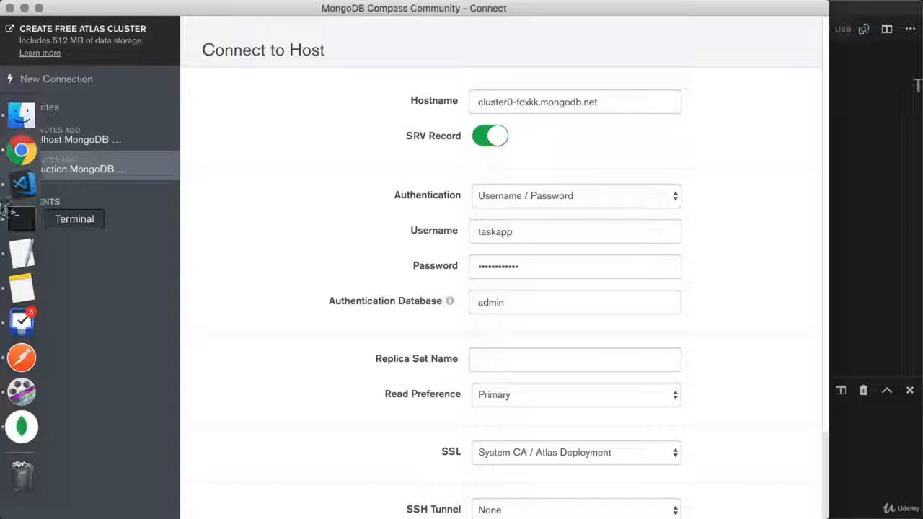
click(17, 163)
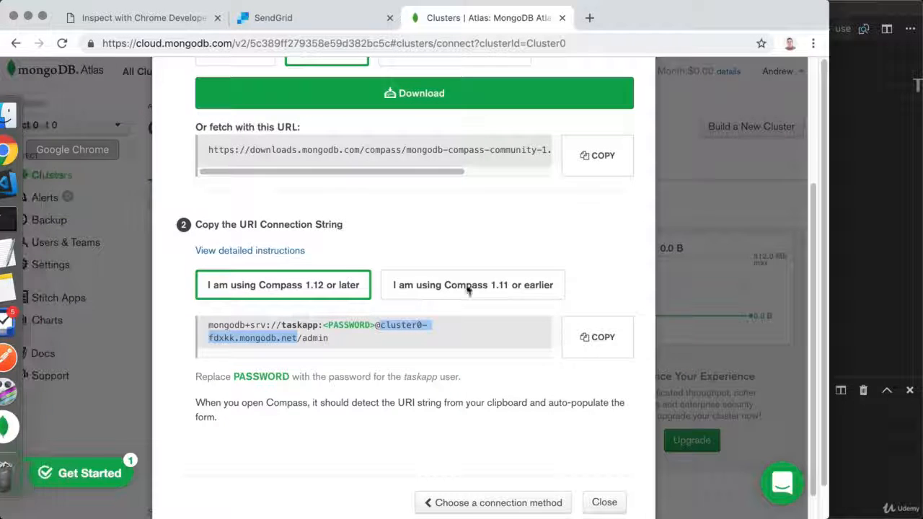
scroll(337, 261, up, 1)
scroll(337, 262, up, 5)
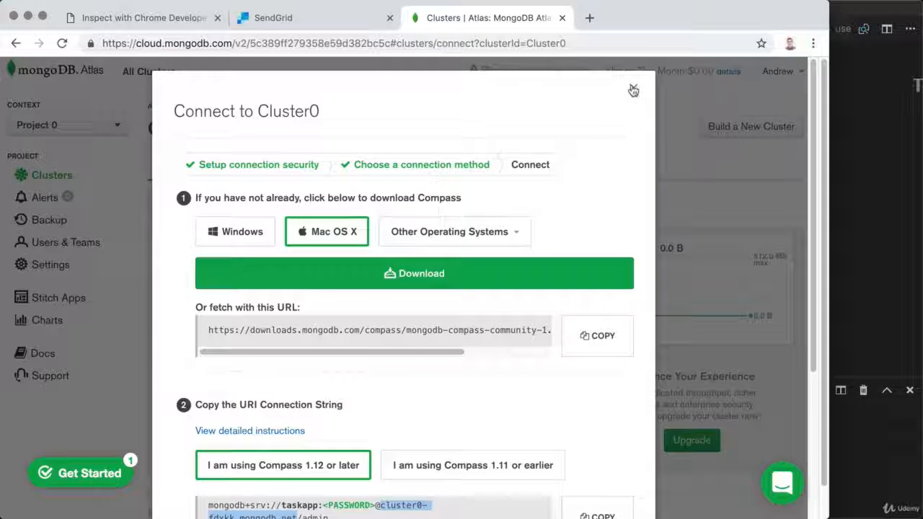
click(638, 88)
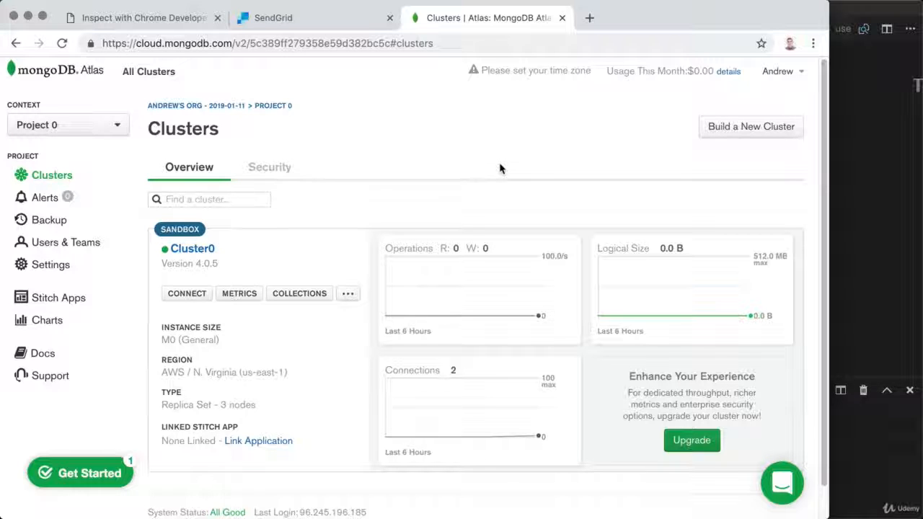
Open Security, glance at IP Whitelist, then list MongoDB Users showing taskapp
click(270, 173)
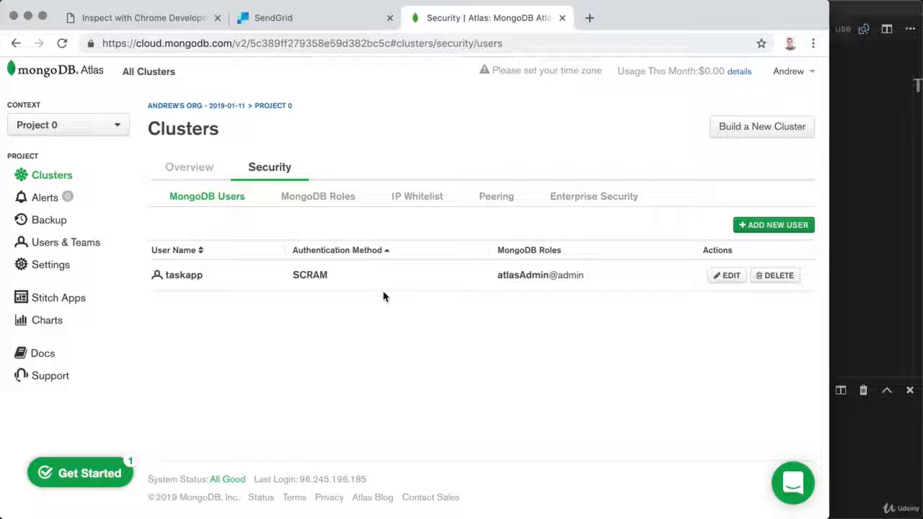
click(407, 195)
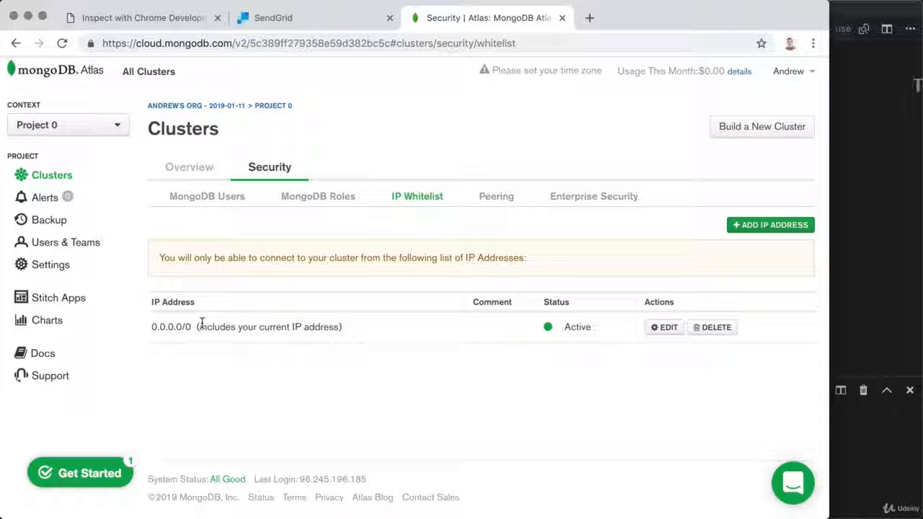
click(216, 209)
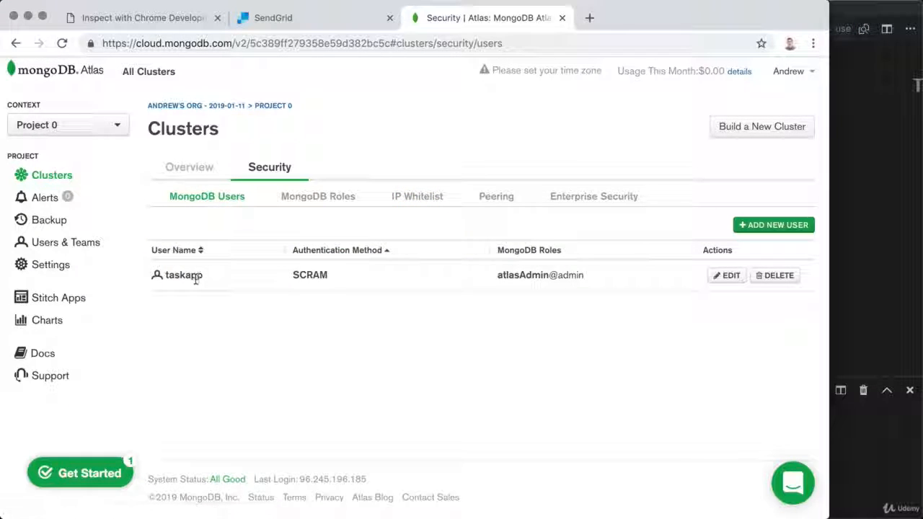
Edit the taskapp Atlas database user and paste a new password
click(725, 275)
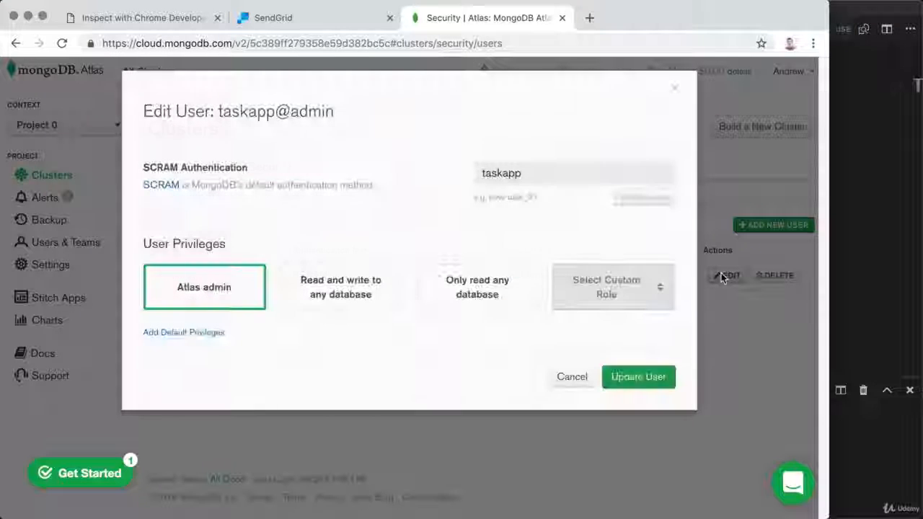
click(644, 197)
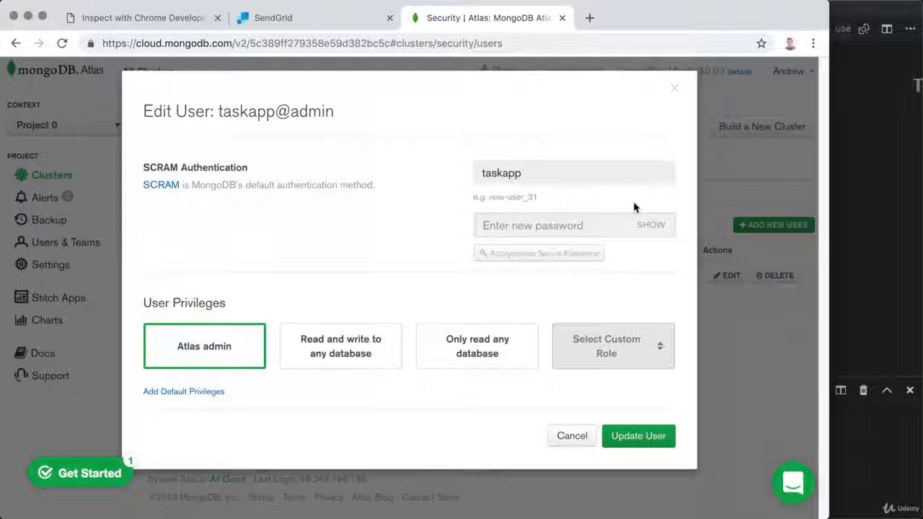
key(ctrl+v)
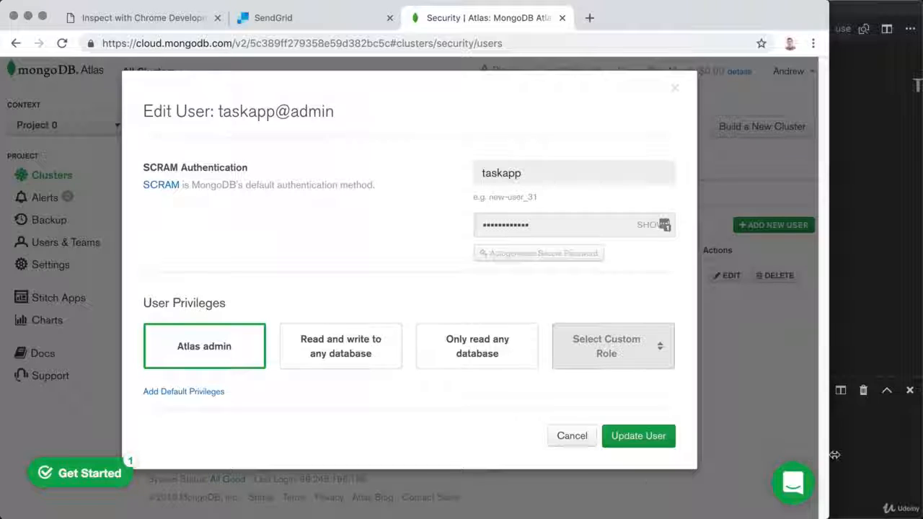
Switch to VS Code and review dev.env's MONGODB_URL lines
key(super+Tab)
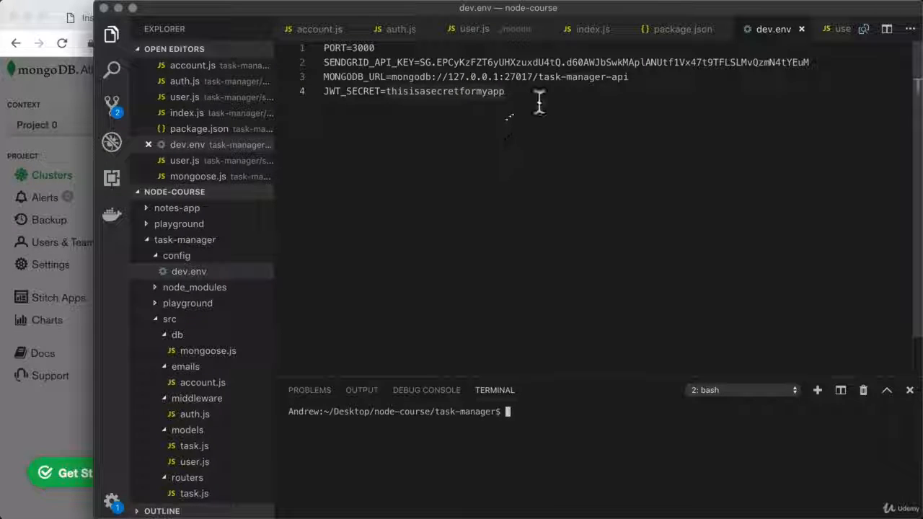
drag(530, 93, 323, 63)
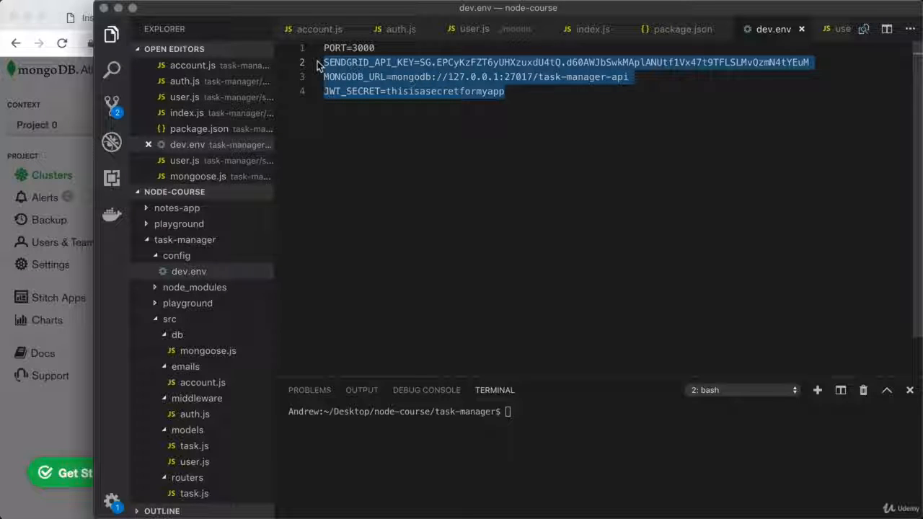
key(Up)
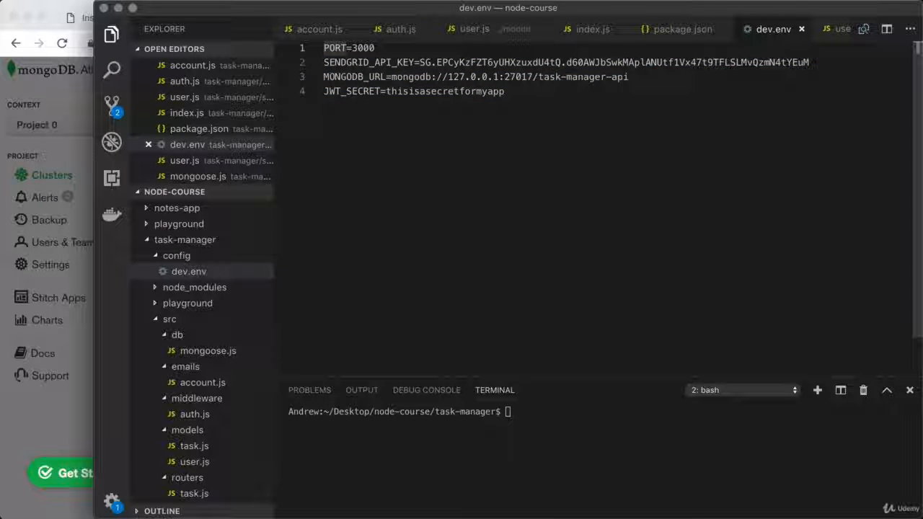